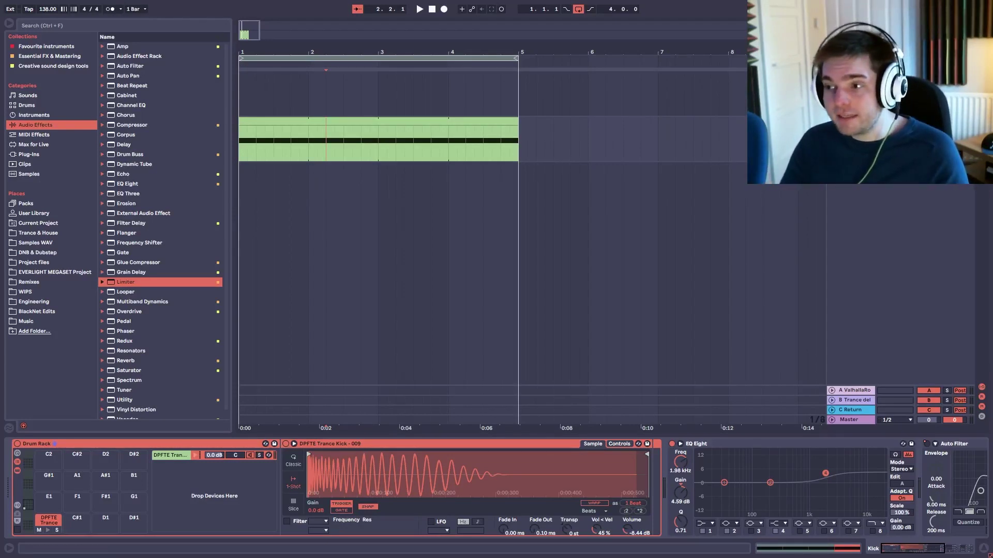
Play back the four-bar kick loop to hear it.
{"action": "key", "text": "space"}
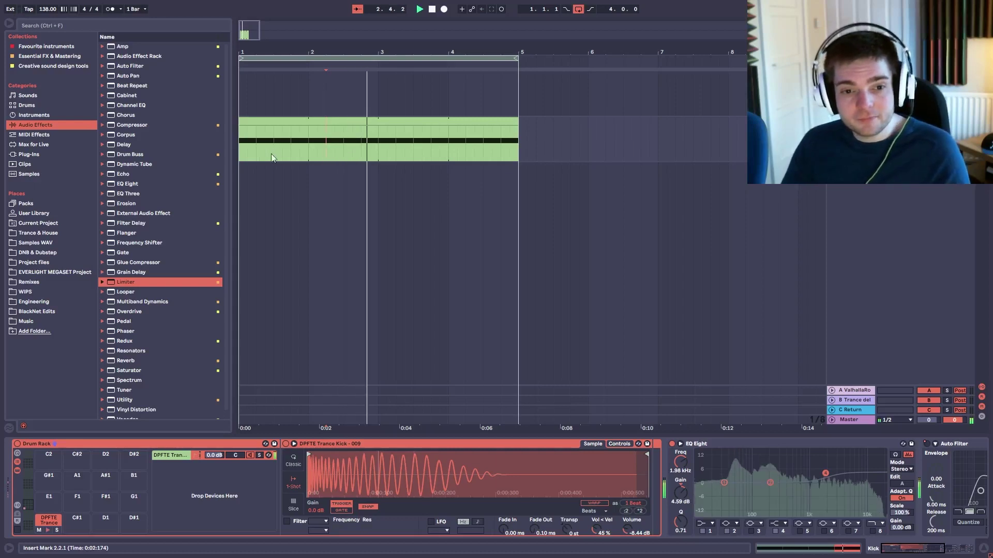
{"action": "key", "text": "space"}
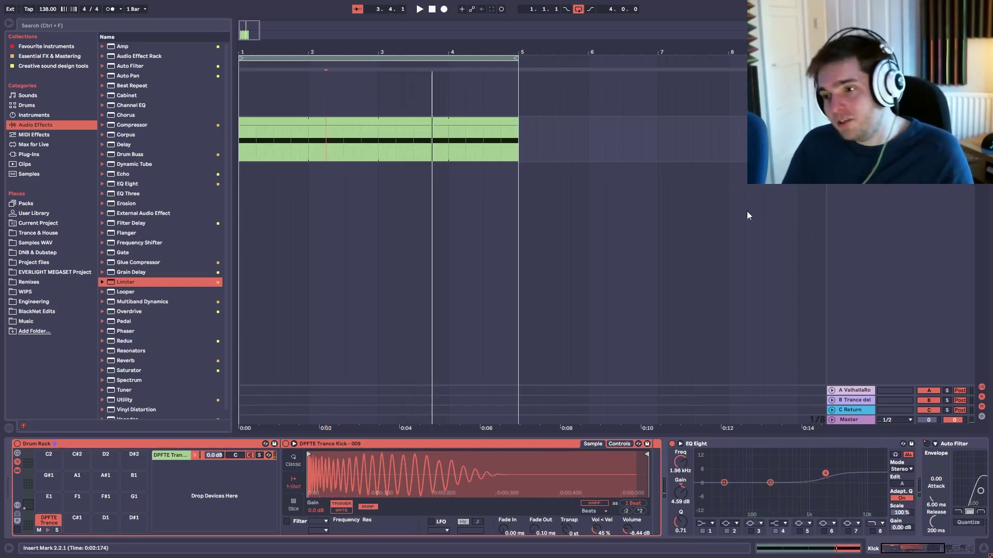
Select the Serum track and open its Serum plug-in window, placing it over the arrangement.
{"action": "left_click", "coordinate": [908, 270]}
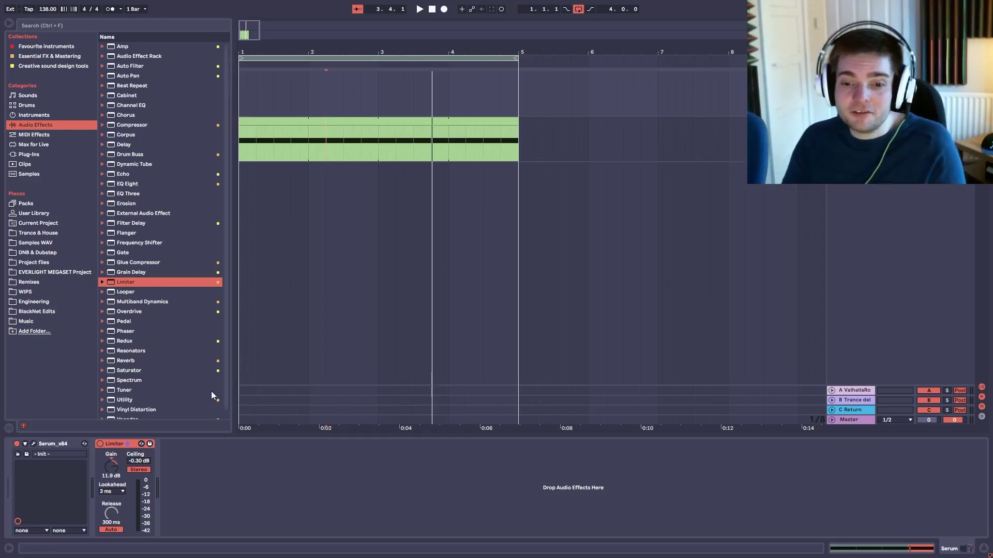
{"action": "left_click", "coordinate": [33, 443]}
{"action": "left_click_drag", "start_coordinate": [494, 108], "coordinate": [459, 115]}
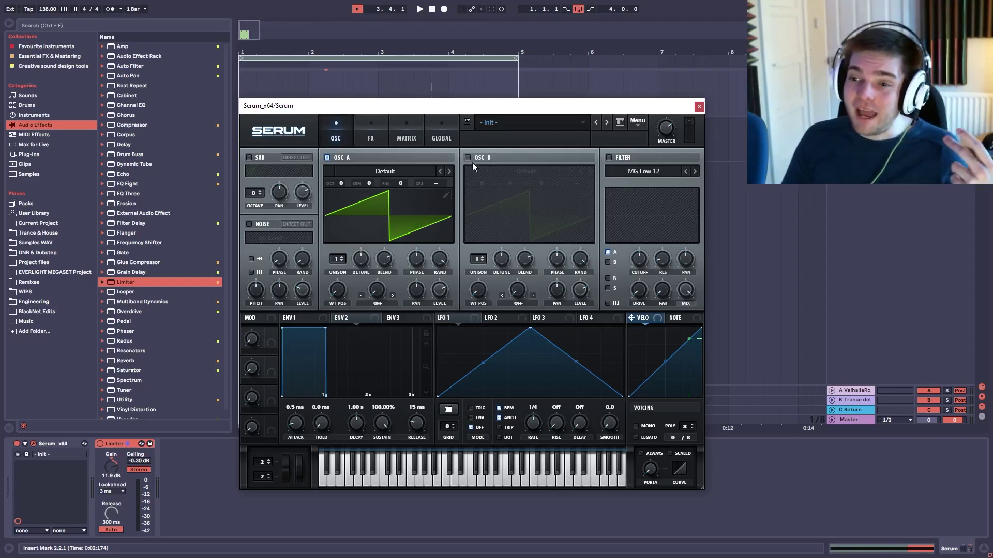
{"action": "left_click_drag", "start_coordinate": [443, 112], "coordinate": [486, 111]}
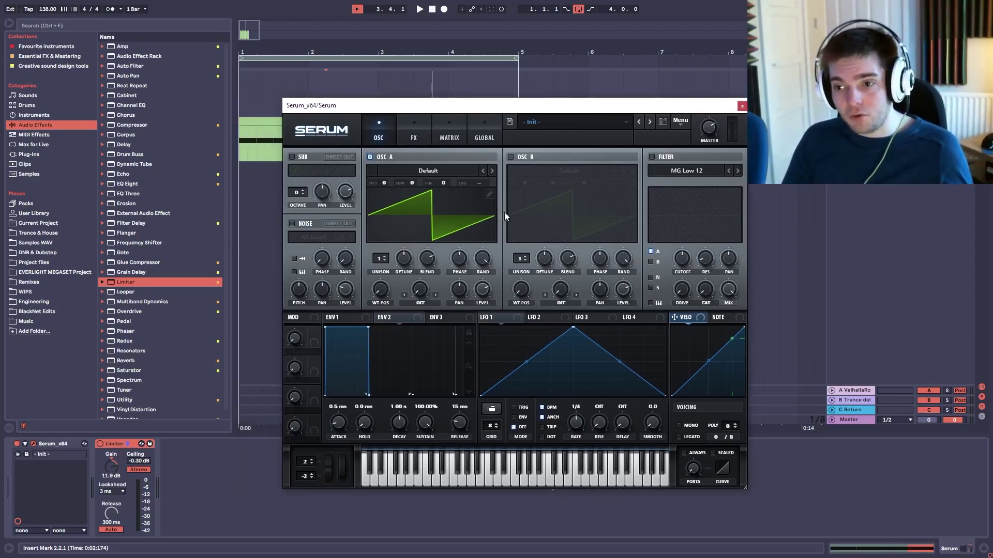
Enable oscillator B, load the Analog Basic Shapes wavetable and move its wavetable position to the square wave.
{"action": "left_click", "coordinate": [511, 157]}
{"action": "left_click", "coordinate": [562, 173]}
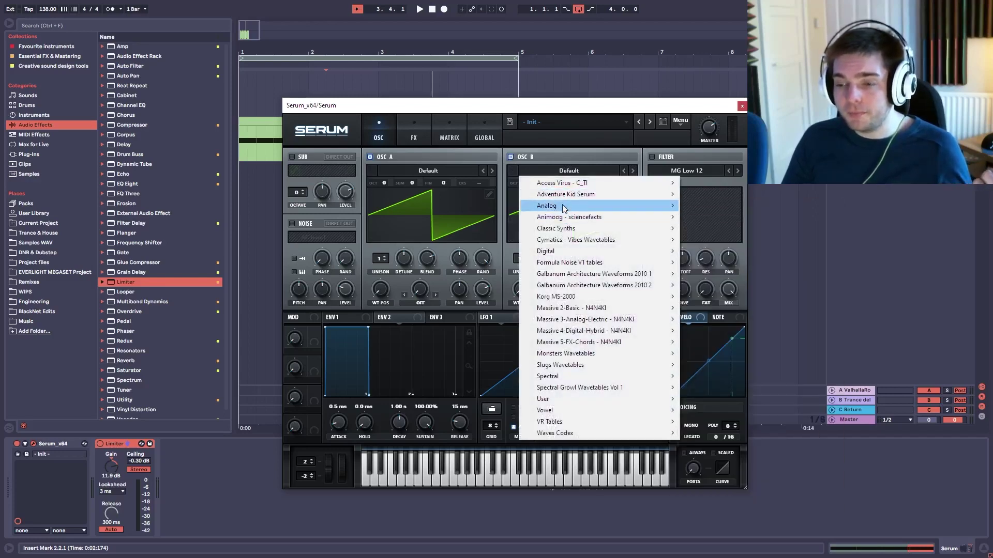
{"action": "mouse_move", "coordinate": [569, 206]}
{"action": "left_click", "coordinate": [702, 254]}
{"action": "left_click_drag", "start_coordinate": [519, 291], "coordinate": [524, 237]}
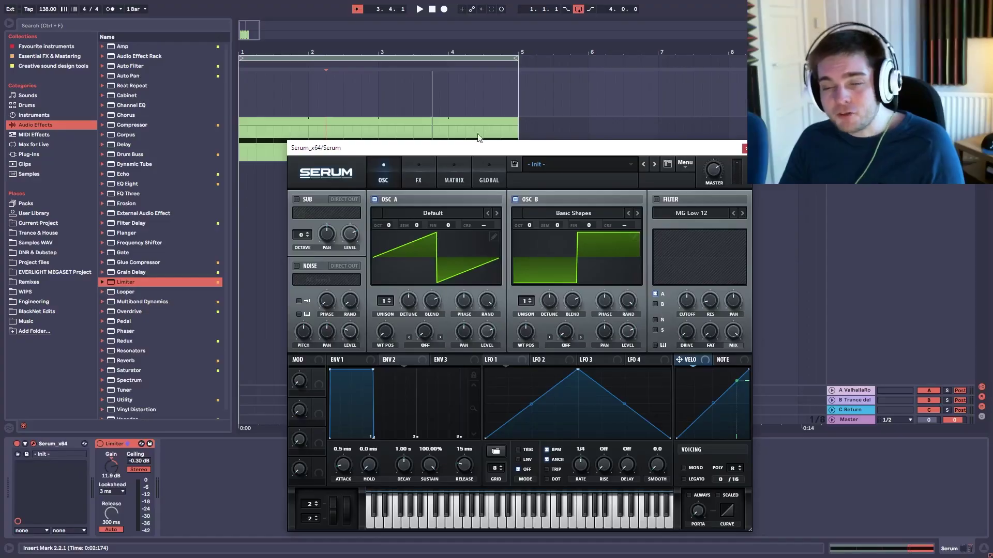
Insert a four-bar MIDI clip on the Serum track from bar 1 to bar 5 and open its note editor.
{"action": "left_click_drag", "start_coordinate": [518, 78], "coordinate": [240, 77]}
{"action": "right_click", "coordinate": [259, 78]}
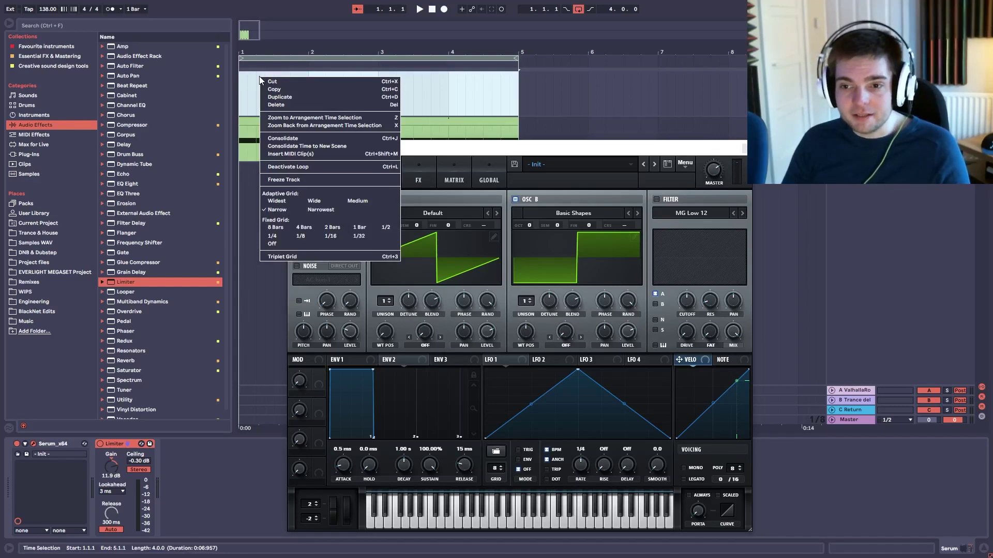
{"action": "left_click", "coordinate": [345, 155]}
{"action": "double_click", "coordinate": [324, 77]}
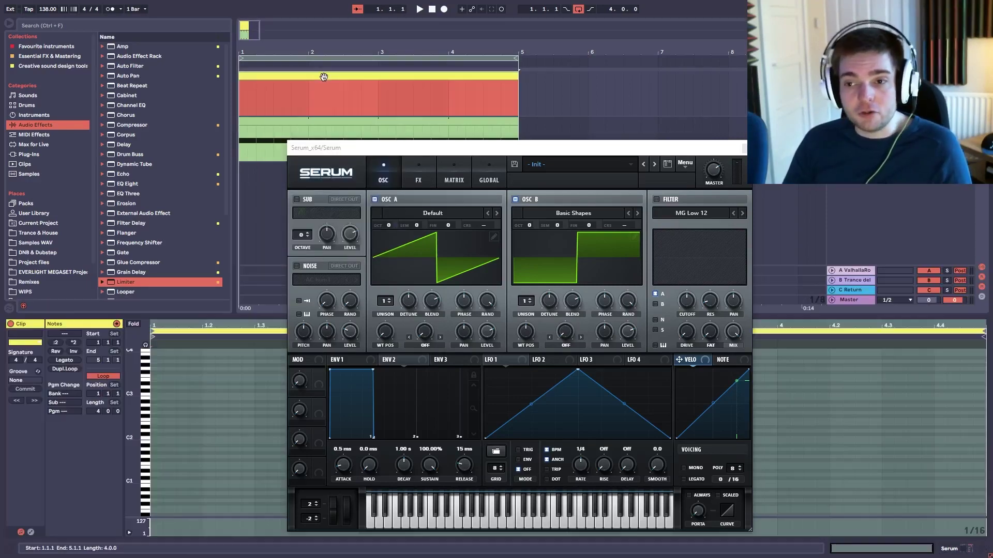
{"action": "left_click_drag", "start_coordinate": [381, 149], "coordinate": [992, 101]}
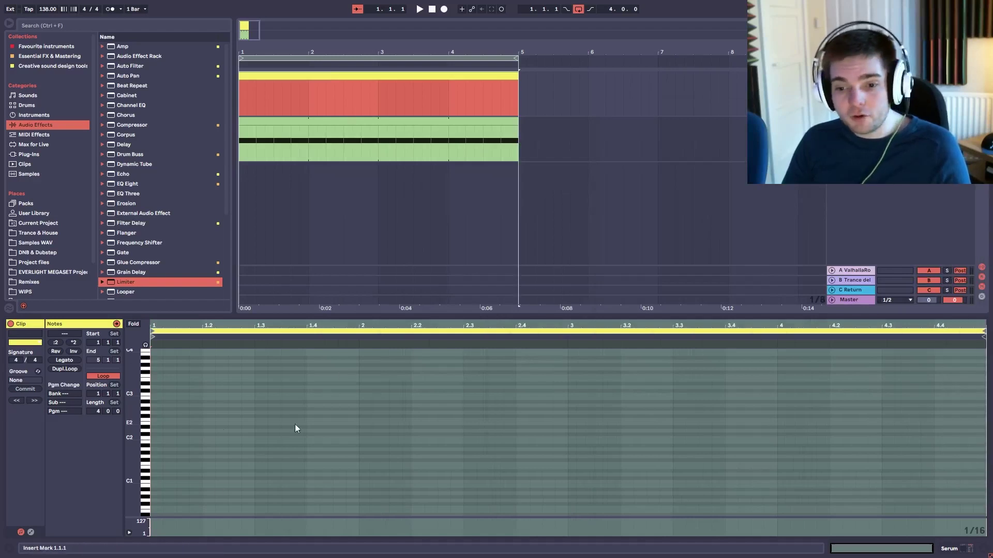
Set the note grid to fixed 1/16 and draw a continuous row of sixteenth notes on A#0 across all four bars.
{"action": "scroll", "coordinate": [323, 437], "scroll_direction": "down", "scroll_amount": 3}
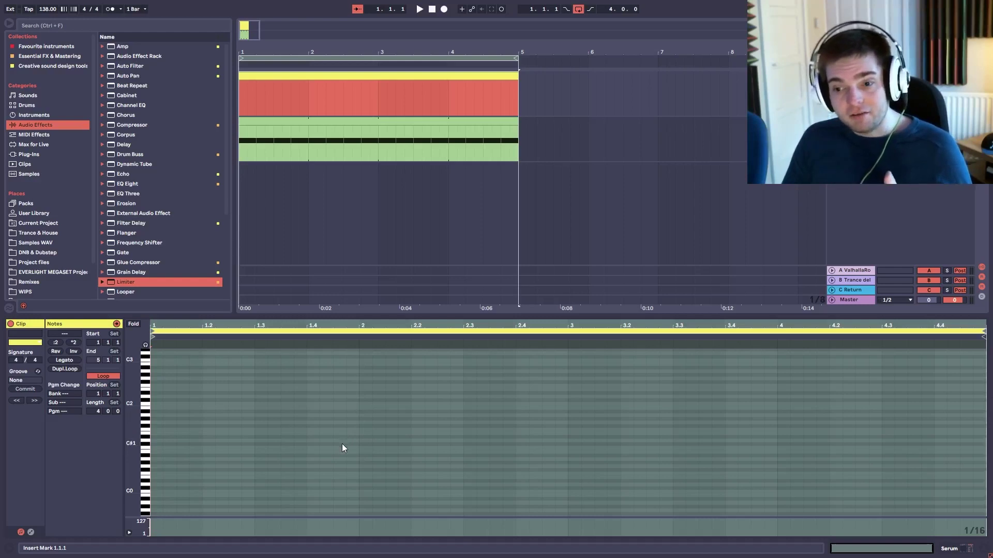
{"action": "right_click", "coordinate": [269, 419]}
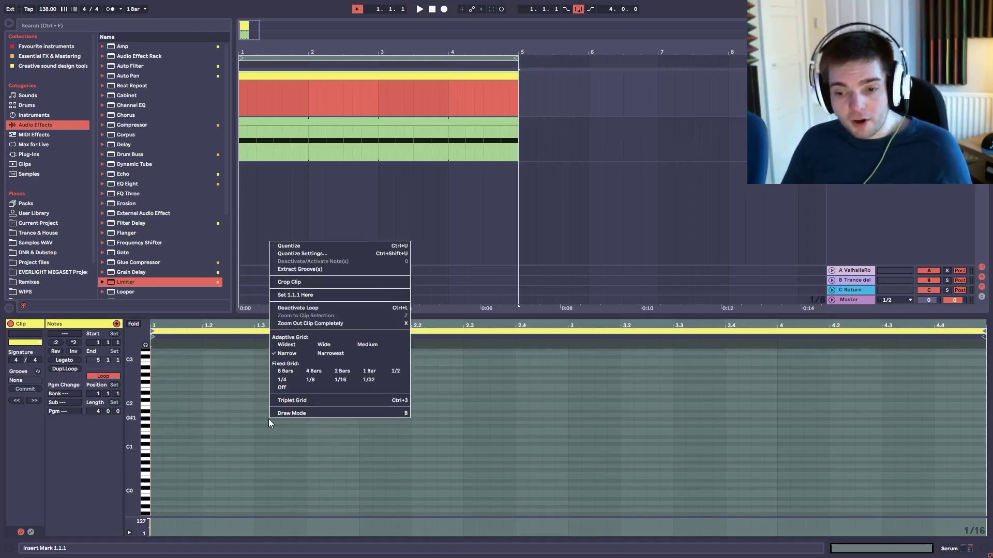
{"action": "left_click", "coordinate": [340, 381]}
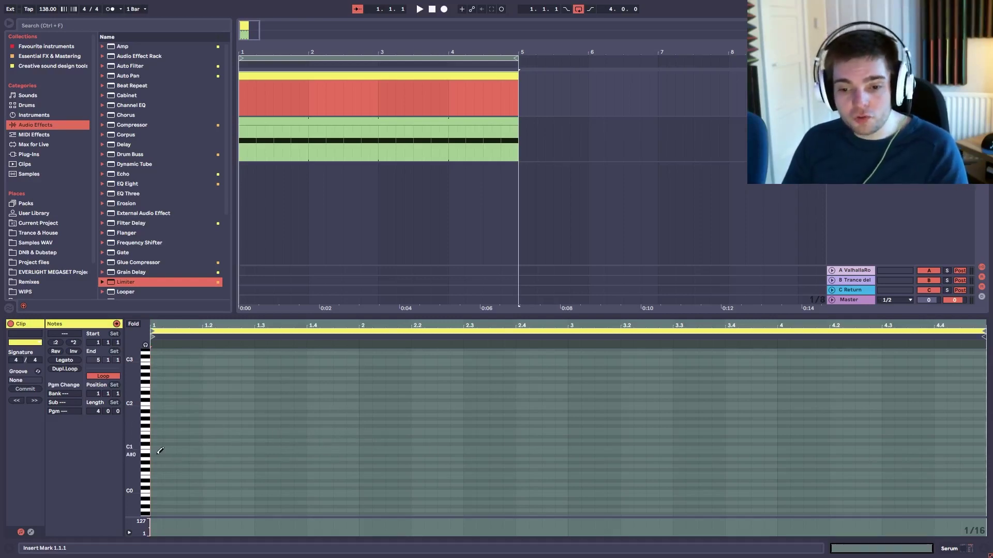
{"action": "left_click_drag", "start_coordinate": [160, 451], "coordinate": [983, 445]}
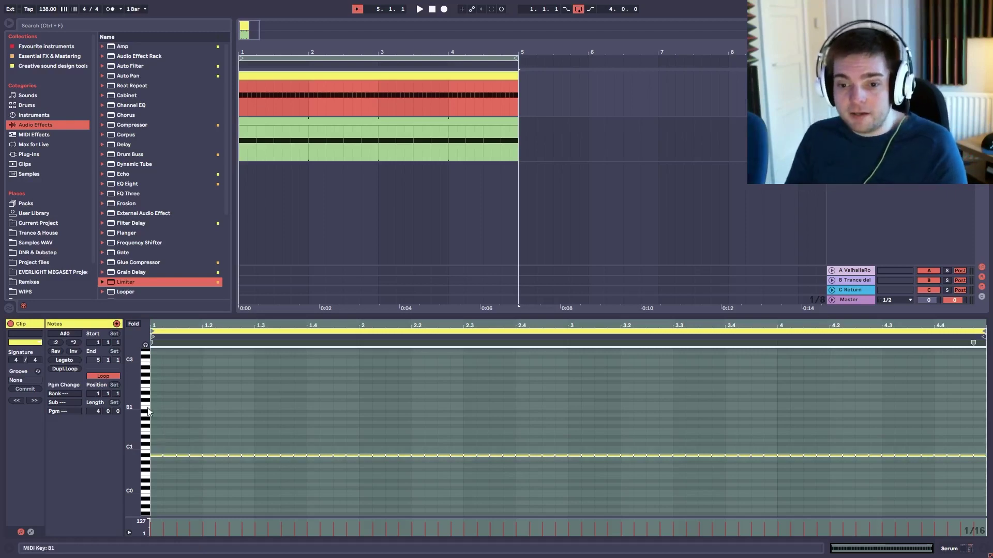
Remove the first sixteenth note of every beat in bar 1 and delete all notes from bar 2 onwards.
{"action": "left_click", "coordinate": [159, 455]}
{"action": "left_click", "coordinate": [209, 455]}
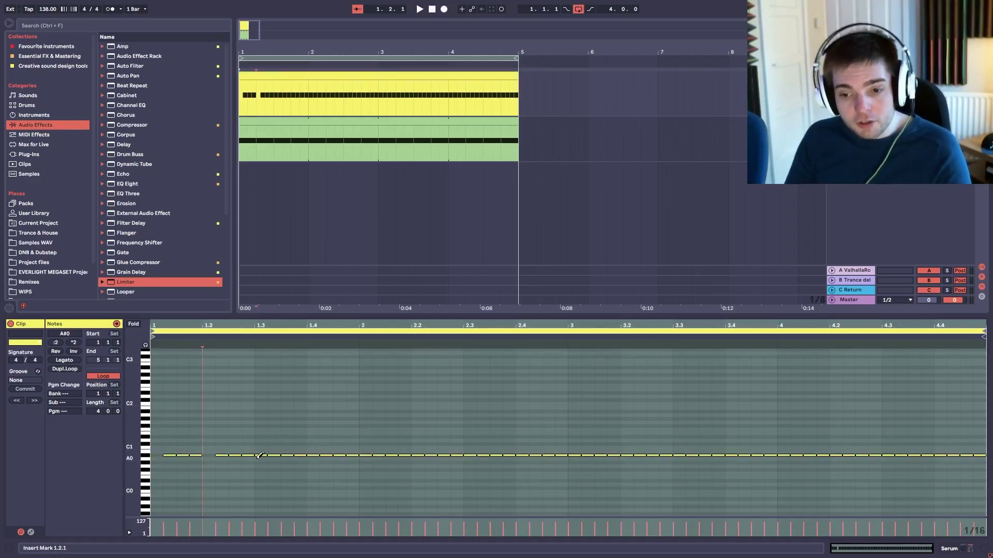
{"action": "left_click", "coordinate": [261, 455]}
{"action": "left_click", "coordinate": [314, 455]}
{"action": "left_click", "coordinate": [366, 455]}
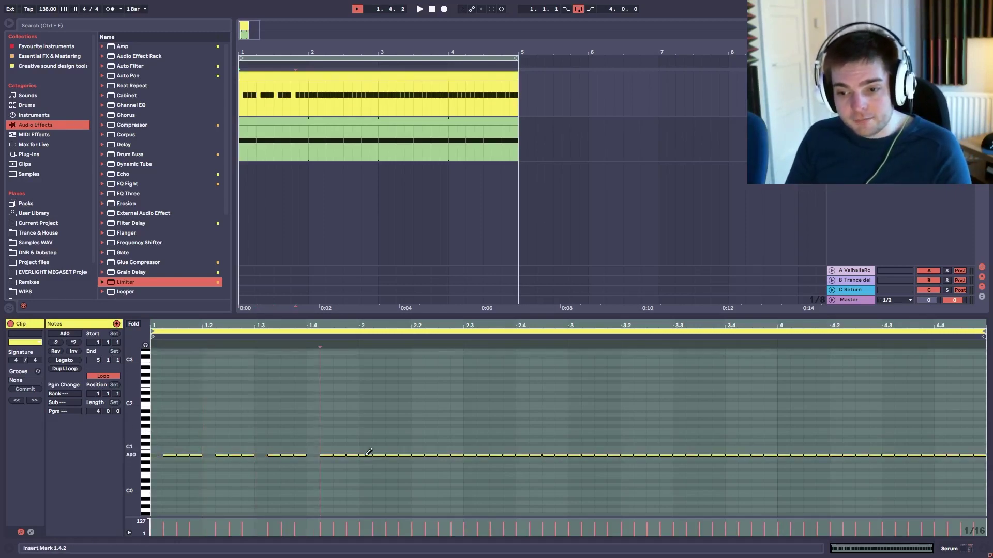
{"action": "left_click_drag", "start_coordinate": [364, 421], "coordinate": [985, 461]}
{"action": "key", "text": "Delete"}
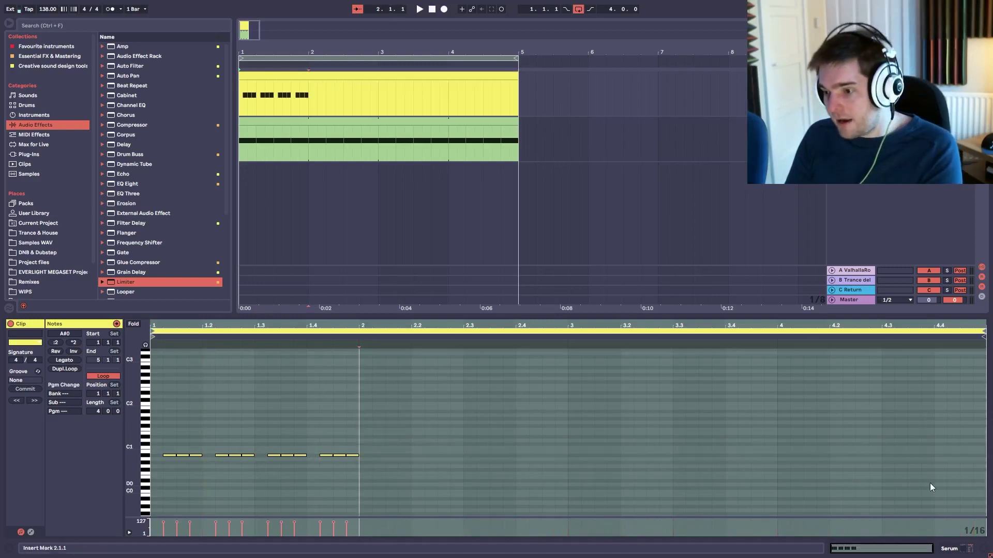
Duplicate bar 1's offbeat note pattern three times to fill bars 2 to 4.
{"action": "left_click_drag", "start_coordinate": [358, 436], "coordinate": [127, 479]}
{"action": "key", "text": "ctrl+d"}
{"action": "key", "text": "ctrl+d"}
{"action": "key", "text": "ctrl+d"}
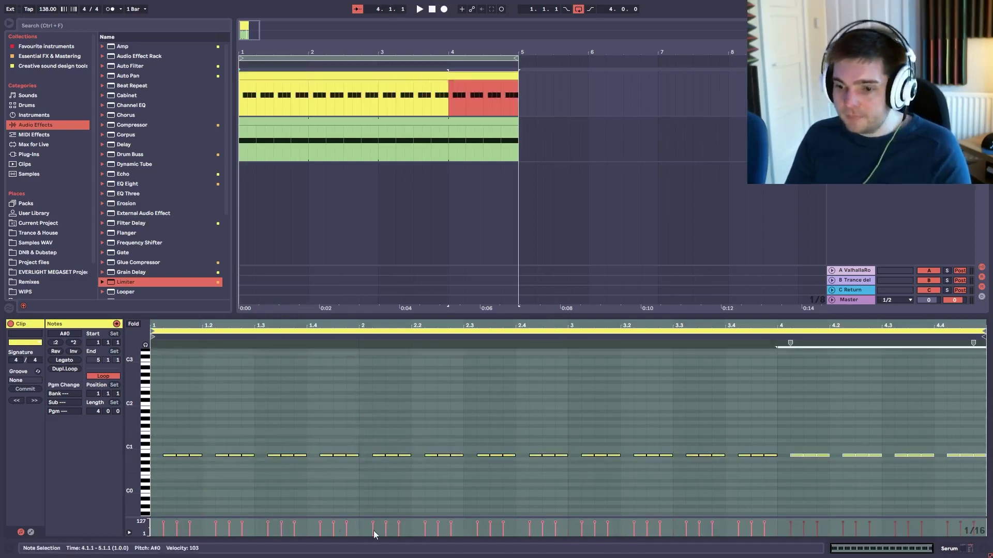
{"action": "left_click", "coordinate": [519, 415]}
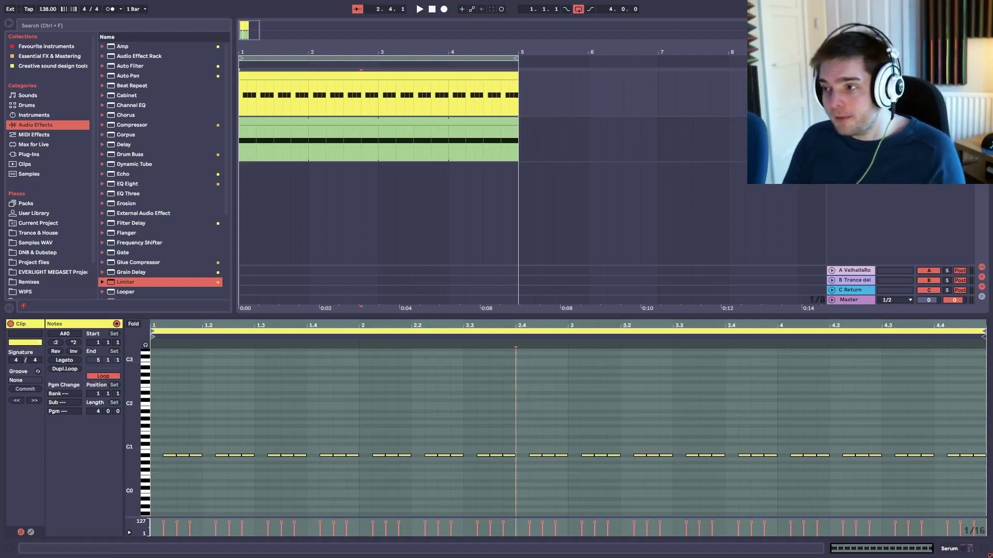
Show the Serum window again and play the bass clip with the kick from bar 1.
{"action": "key", "text": "ctrl+alt+p"}
{"action": "left_click_drag", "start_coordinate": [472, 77], "coordinate": [446, 130]}
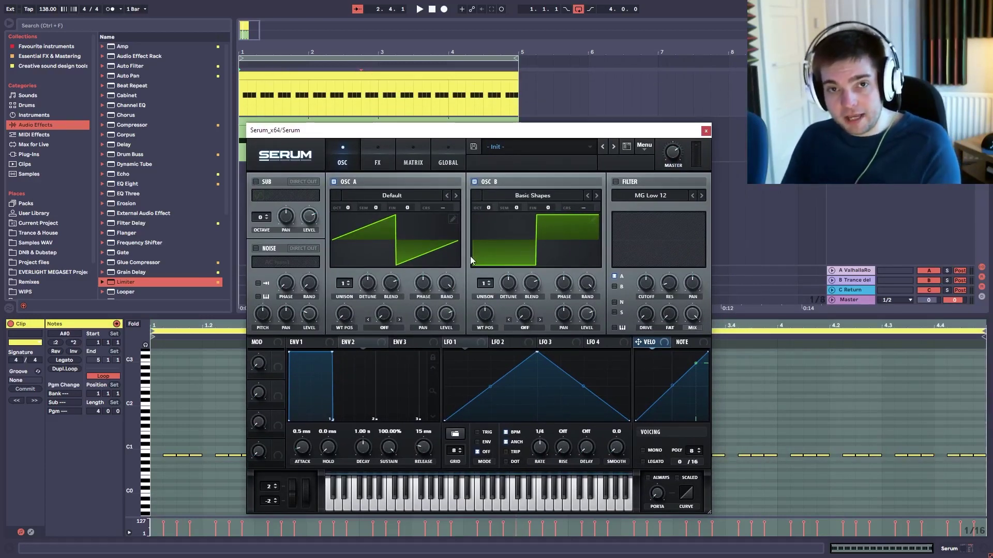
{"action": "left_click", "coordinate": [286, 79]}
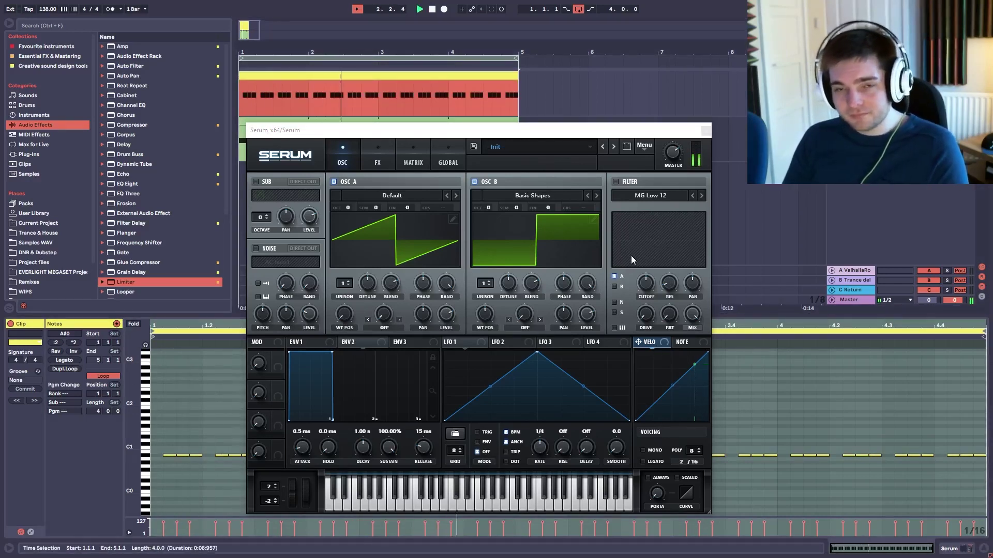
{"action": "key", "text": "space"}
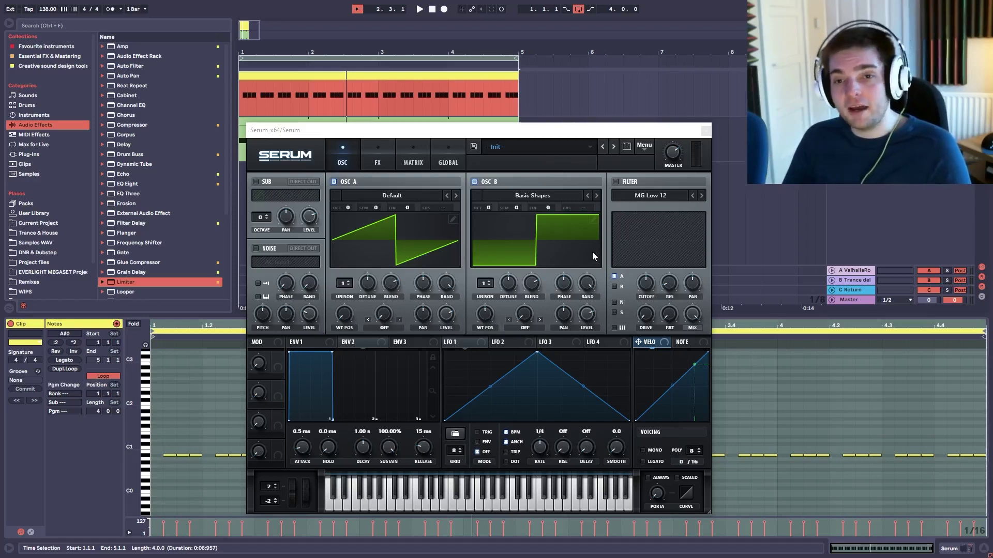
Set Serum's filter type to MG Low 24 and turn the filter on for oscillators A and B.
{"action": "left_click_drag", "start_coordinate": [503, 130], "coordinate": [440, 131]}
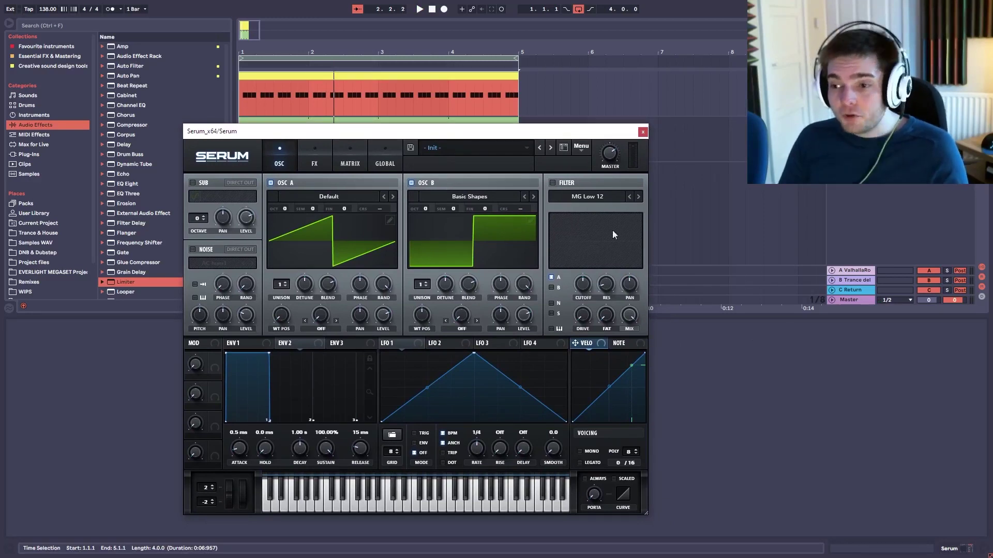
{"action": "left_click", "coordinate": [588, 198]}
{"action": "mouse_move", "coordinate": [577, 209]}
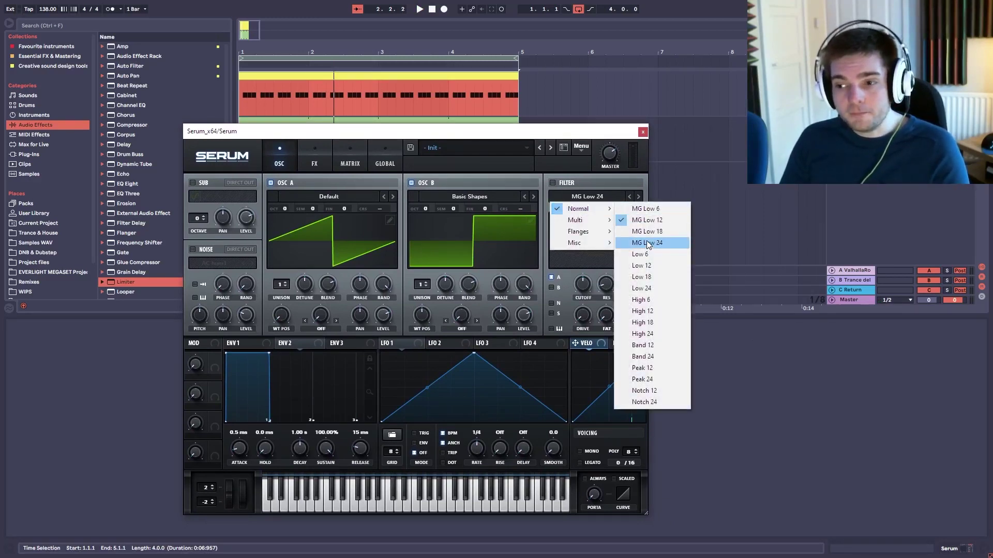
{"action": "left_click", "coordinate": [648, 244]}
{"action": "left_click", "coordinate": [553, 184]}
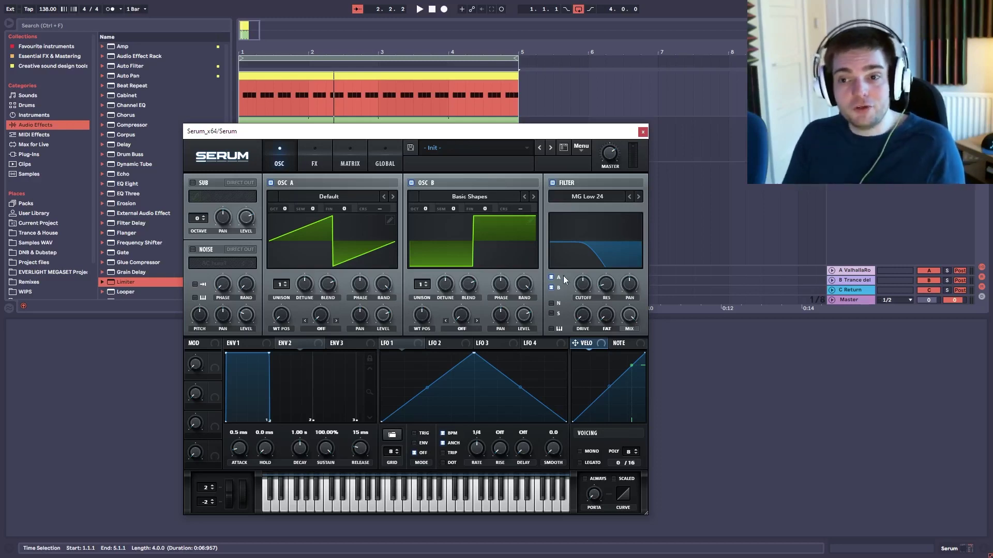
Play the loop and sweep the filter cutoff down and up to try its effect on the bass.
{"action": "key", "text": "space"}
{"action": "mouse_move", "coordinate": [581, 287]}
{"action": "mouse_move", "coordinate": [582, 287]}
{"action": "left_mouse_down"}
{"action": "mouse_move", "coordinate": [582, 245]}
{"action": "mouse_move", "coordinate": [580, 300]}
{"action": "mouse_move", "coordinate": [574, 276]}
{"action": "left_mouse_up"}
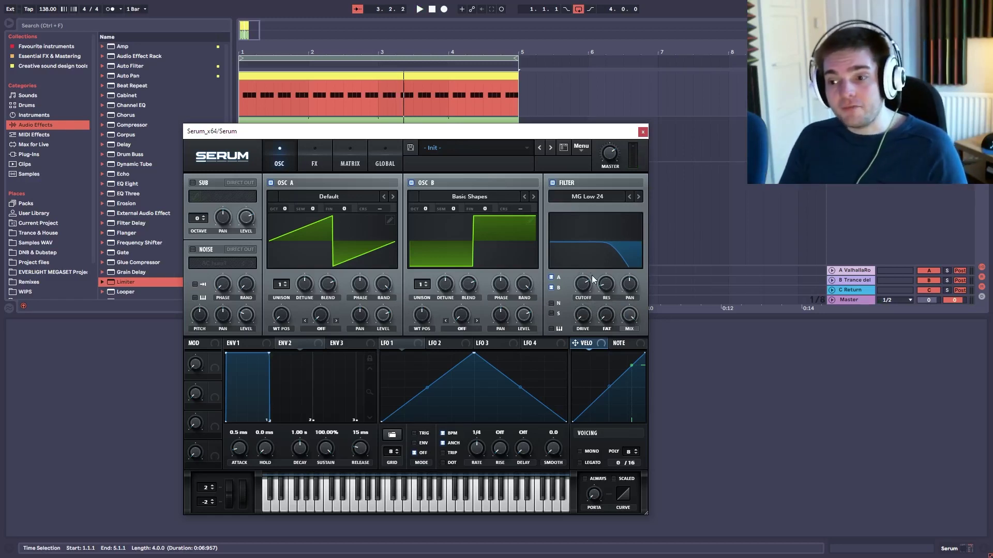
{"action": "left_click_drag", "start_coordinate": [582, 284], "coordinate": [572, 327]}
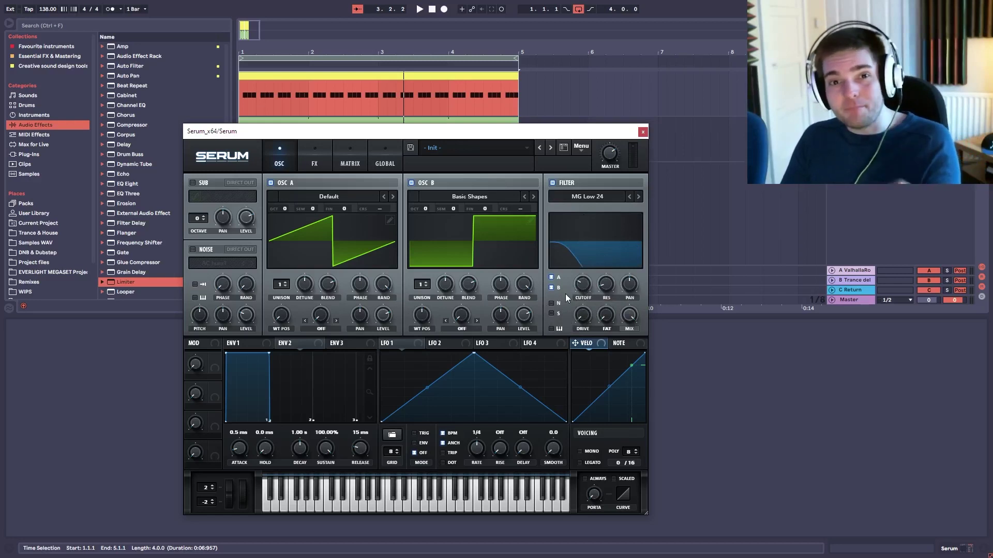
{"action": "left_click_drag", "start_coordinate": [581, 288], "coordinate": [558, 192]}
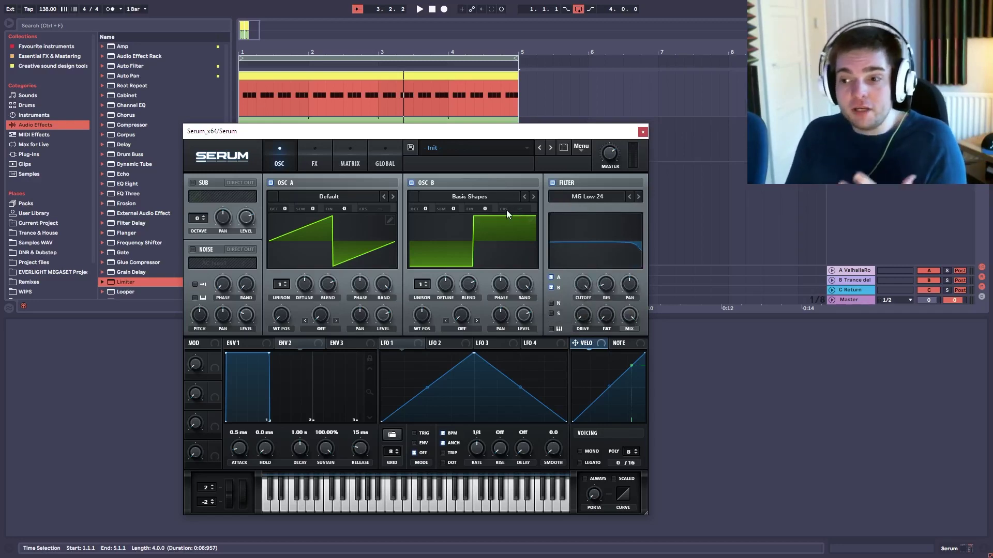
{"action": "mouse_move", "coordinate": [507, 213]}
{"action": "mouse_move", "coordinate": [583, 288]}
{"action": "left_mouse_down"}
{"action": "mouse_move", "coordinate": [585, 339]}
{"action": "mouse_move", "coordinate": [588, 280]}
{"action": "left_mouse_up"}
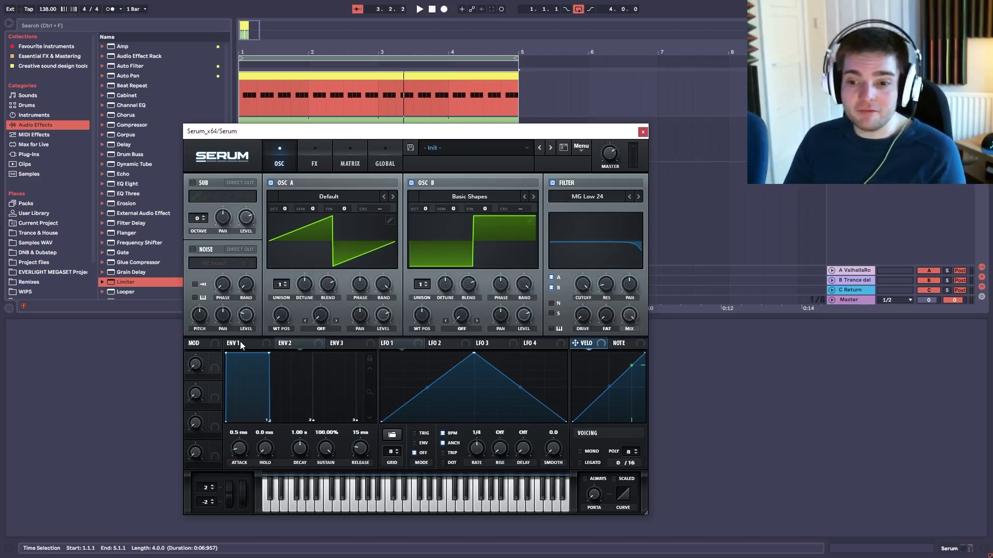
Assign envelope 2 to modulate the filter cutoff in Serum.
{"action": "left_click", "coordinate": [292, 343]}
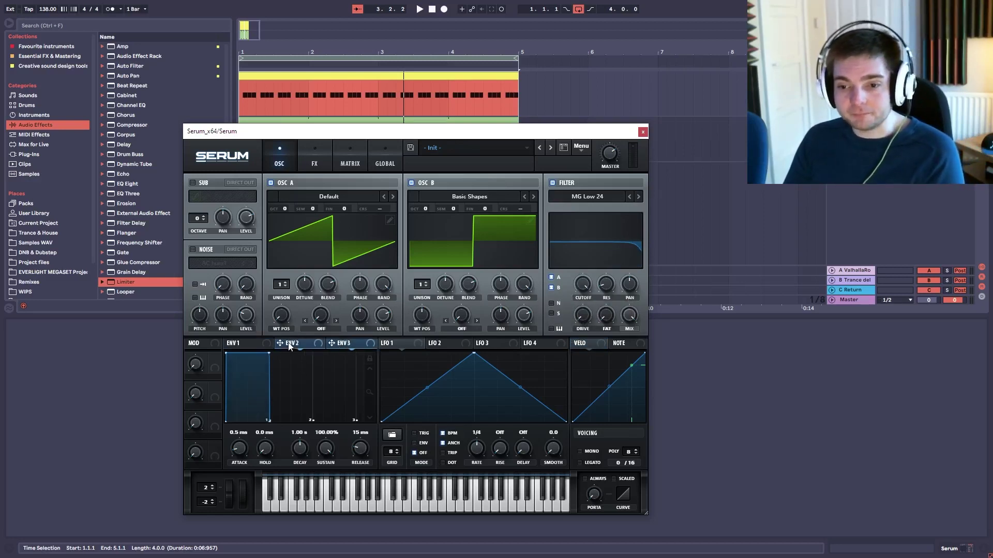
{"action": "left_click", "coordinate": [243, 342]}
{"action": "left_click", "coordinate": [283, 345]}
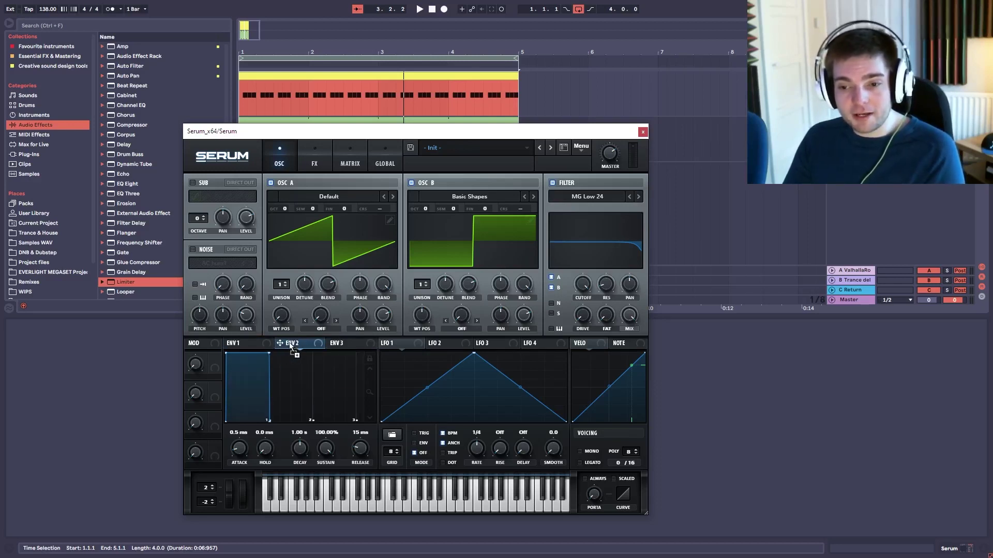
{"action": "left_click_drag", "start_coordinate": [291, 346], "coordinate": [284, 346]}
{"action": "left_click_drag", "start_coordinate": [494, 303], "coordinate": [584, 280]}
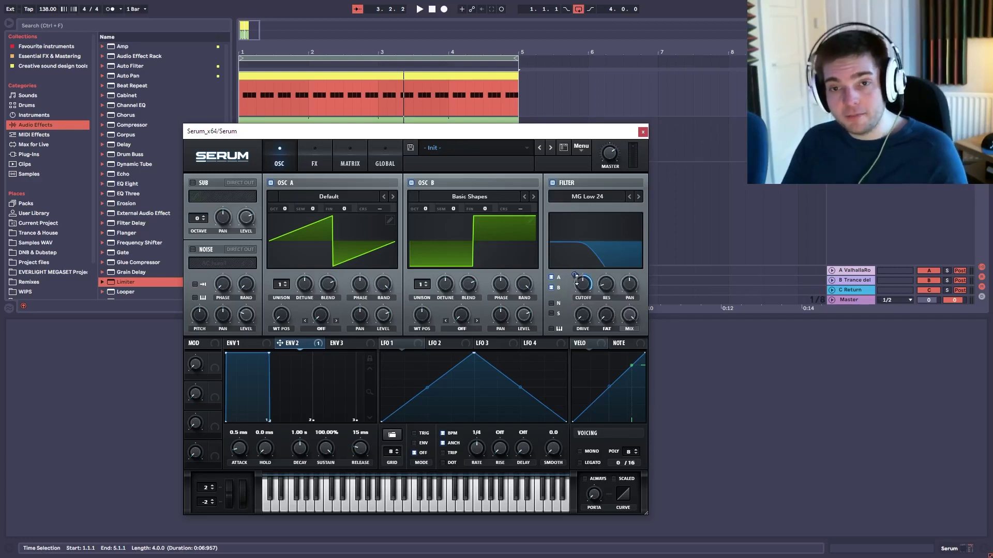
{"action": "mouse_move", "coordinate": [582, 289]}
{"action": "left_mouse_down"}
{"action": "mouse_move", "coordinate": [589, 262]}
{"action": "mouse_move", "coordinate": [588, 298]}
{"action": "mouse_move", "coordinate": [572, 279]}
{"action": "mouse_move", "coordinate": [575, 310]}
{"action": "mouse_move", "coordinate": [568, 265]}
{"action": "mouse_move", "coordinate": [574, 308]}
{"action": "mouse_move", "coordinate": [578, 255]}
{"action": "mouse_move", "coordinate": [578, 297]}
{"action": "left_mouse_up"}
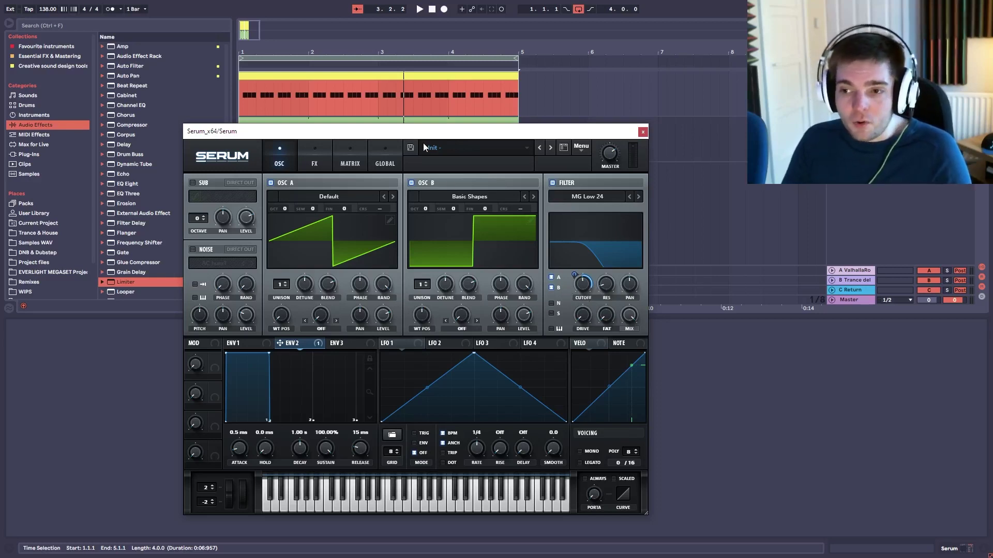
Set envelope 2's sustain to 0%.
{"action": "left_click_drag", "start_coordinate": [423, 136], "coordinate": [433, 126]}
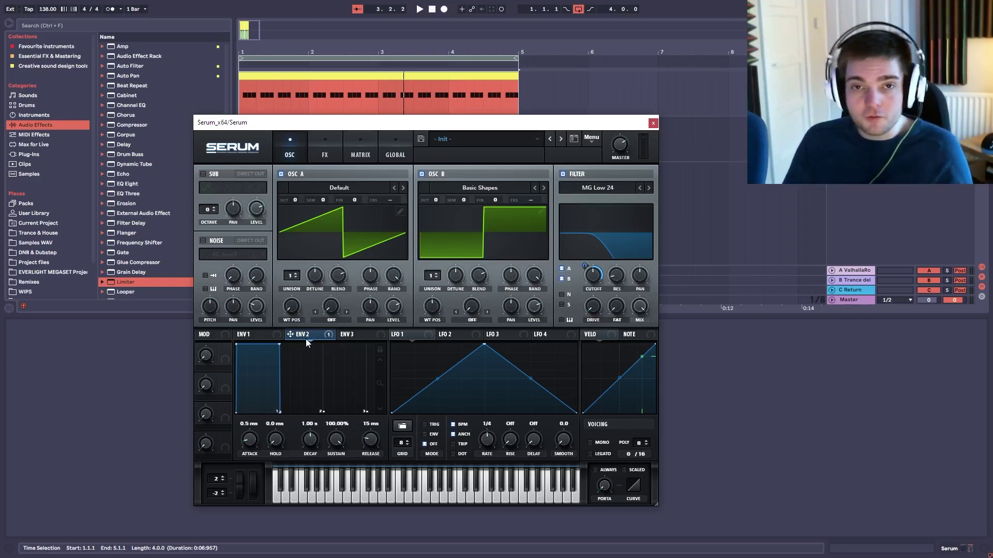
{"action": "left_click_drag", "start_coordinate": [337, 439], "coordinate": [336, 543]}
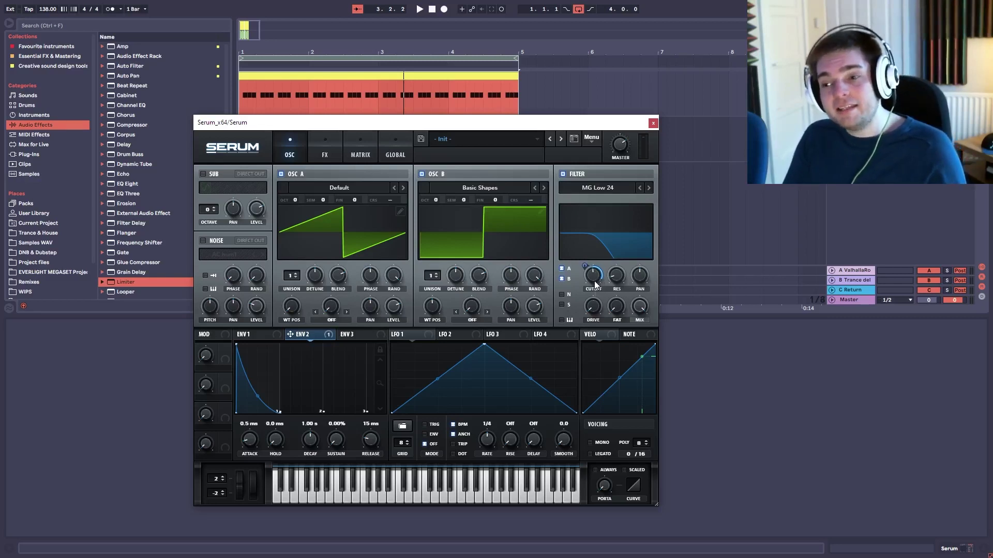
Shorten envelope 2's decay in Serum to 87 ms while auditioning the bass loop.
{"action": "mouse_move", "coordinate": [596, 284]}
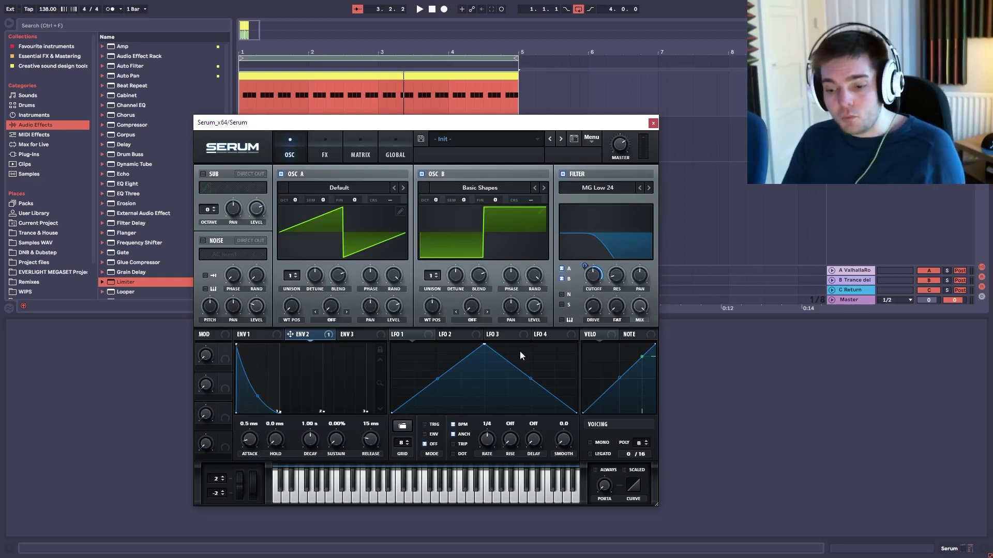
{"action": "left_click_drag", "start_coordinate": [408, 129], "coordinate": [408, 137]}
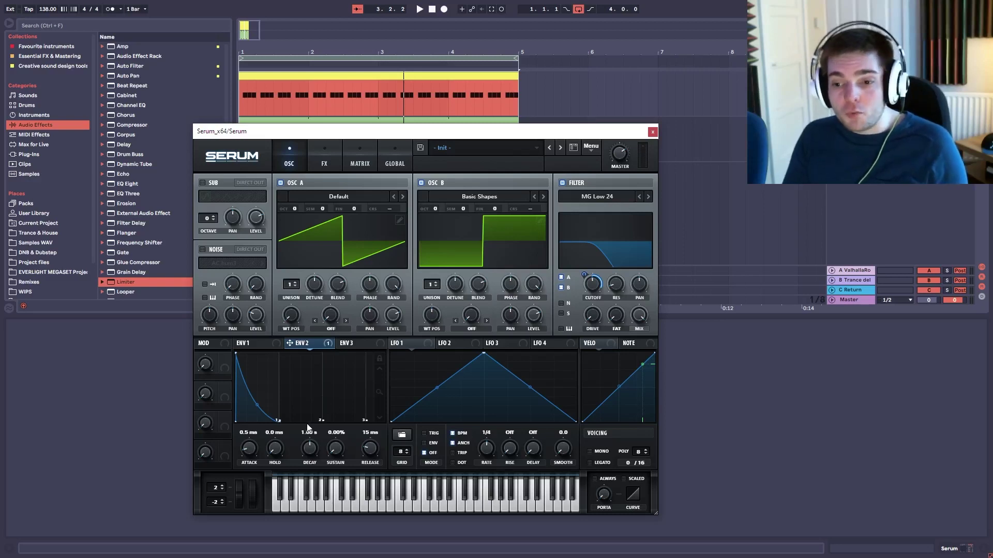
{"action": "left_click_drag", "start_coordinate": [311, 447], "coordinate": [305, 458]}
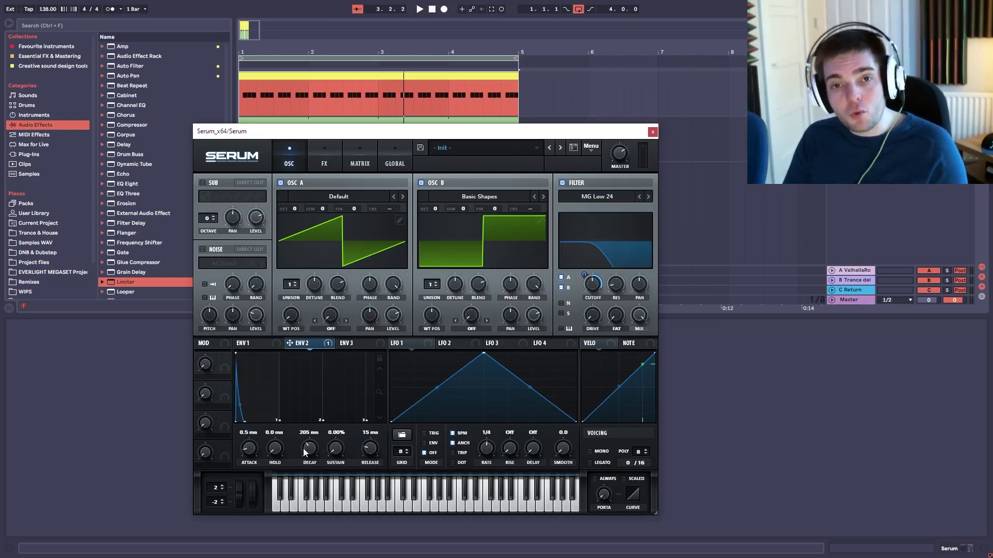
{"action": "left_click_drag", "start_coordinate": [311, 453], "coordinate": [312, 430]}
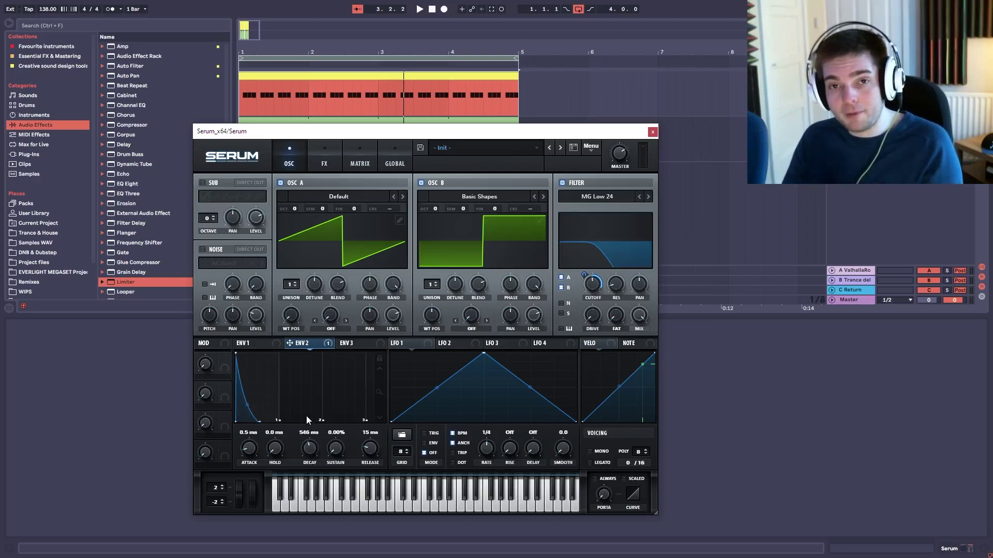
{"action": "double_click", "coordinate": [292, 76]}
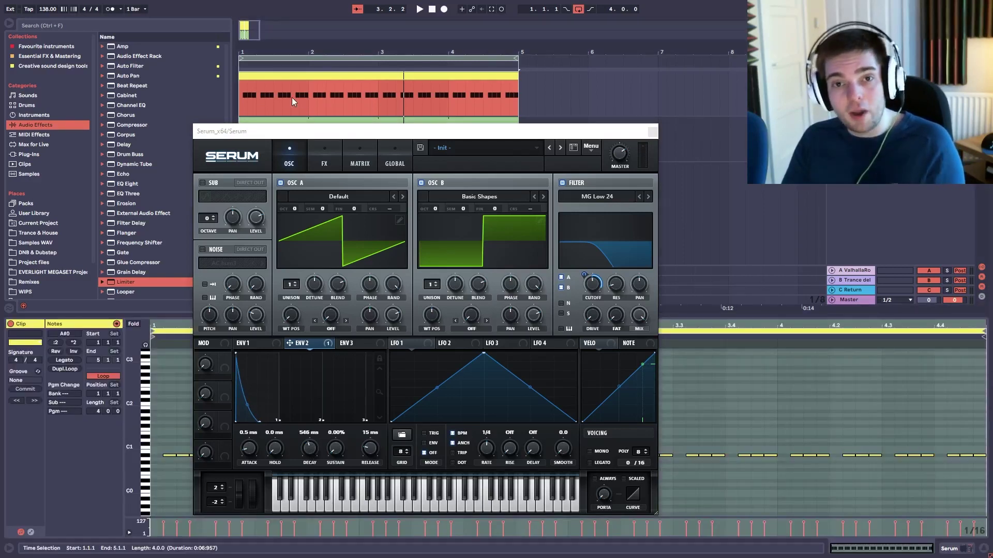
{"action": "key", "text": "space"}
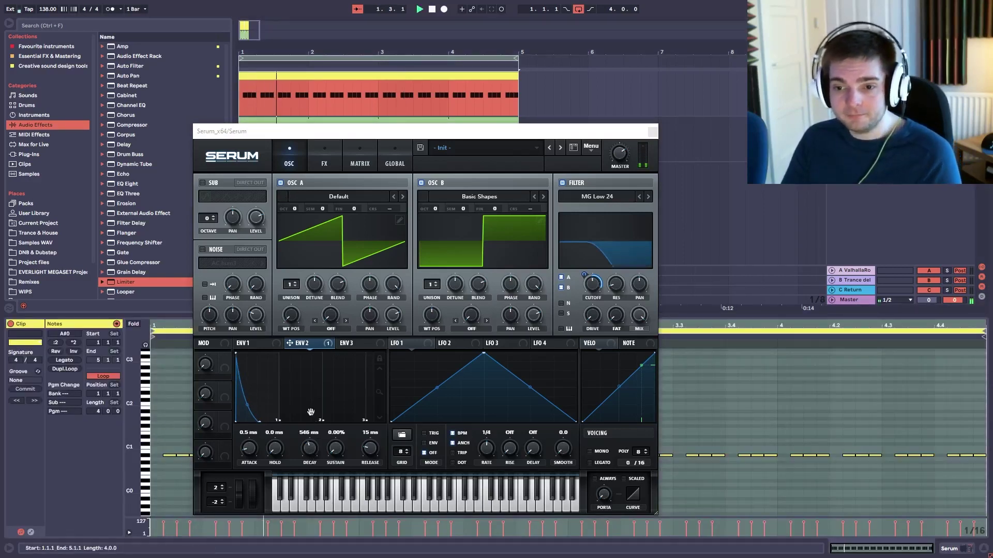
{"action": "left_click_drag", "start_coordinate": [309, 450], "coordinate": [305, 471]}
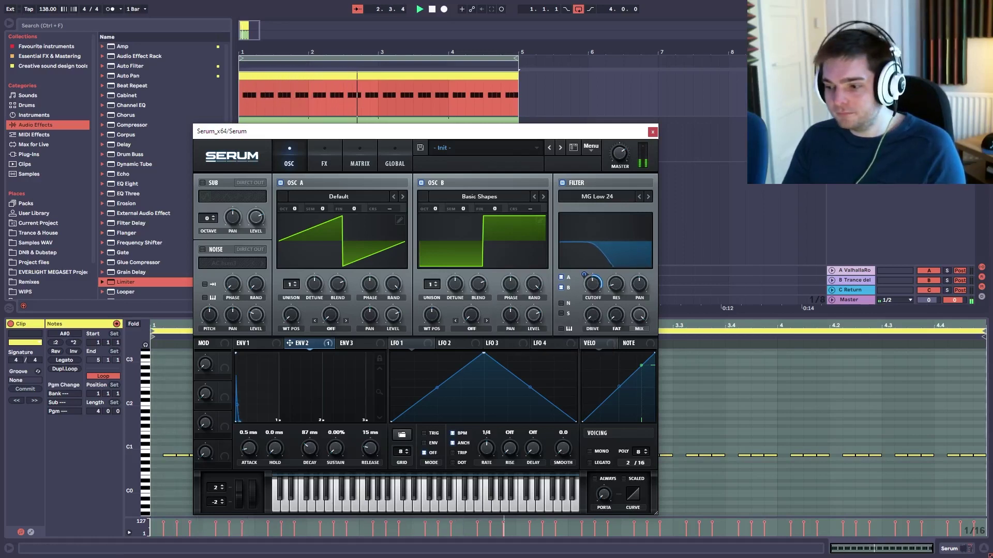
{"action": "left_click", "coordinate": [385, 103]}
{"action": "key", "text": "space"}
Lower the filter resonance and adjust envelope 2's modulation amount on the cutoff, auditioning the loop.
{"action": "left_click_drag", "start_coordinate": [427, 134], "coordinate": [456, 125]}
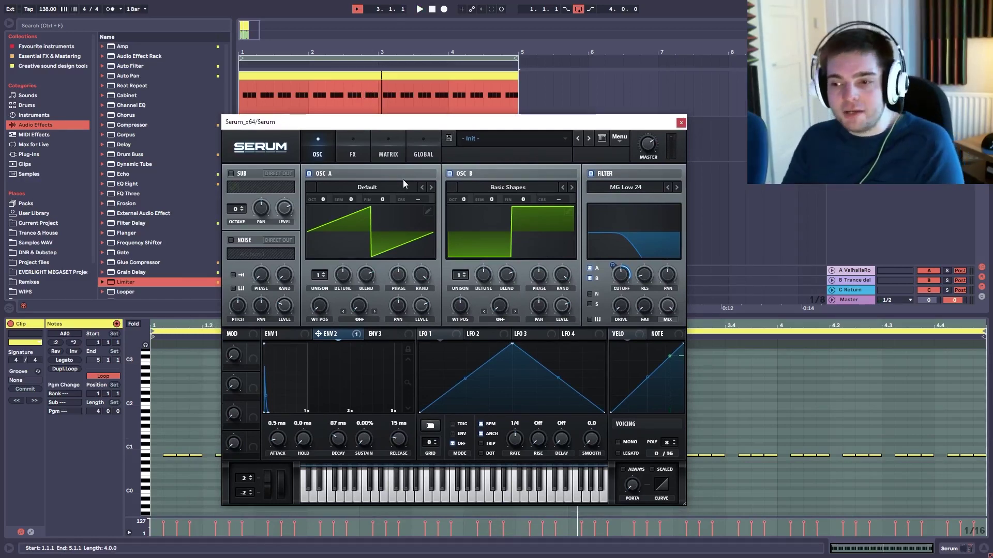
{"action": "left_click", "coordinate": [646, 277]}
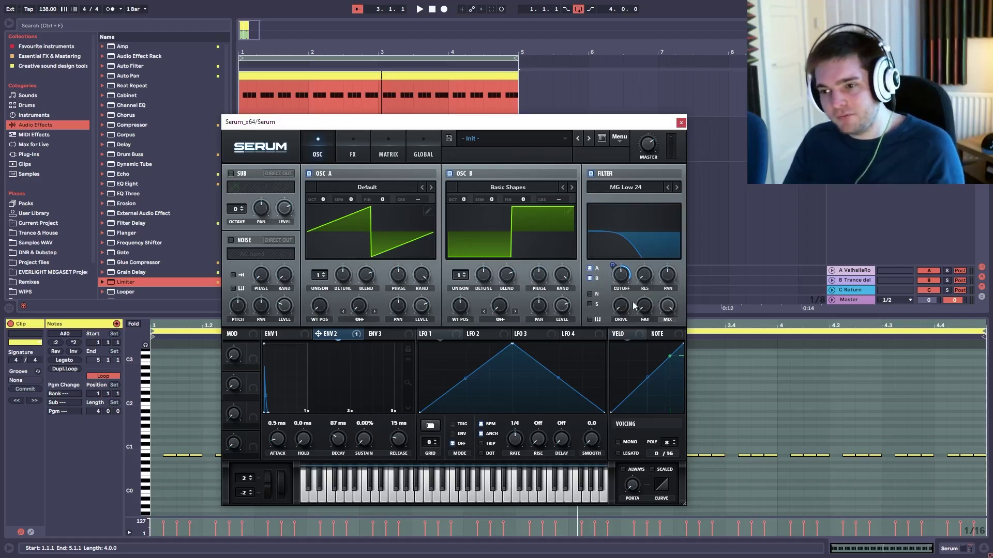
{"action": "key", "text": "space"}
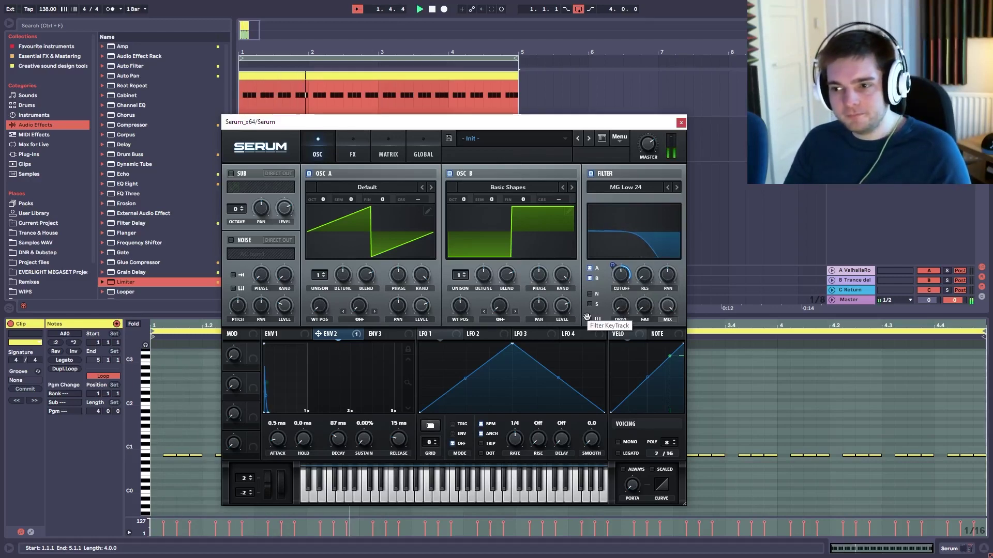
{"action": "key", "text": "space"}
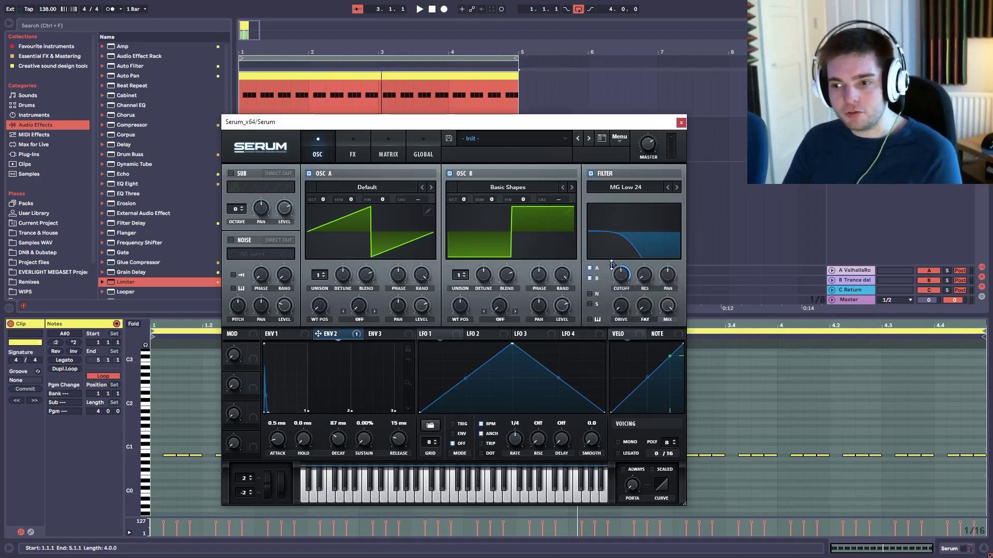
{"action": "left_click_drag", "start_coordinate": [613, 266], "coordinate": [611, 275]}
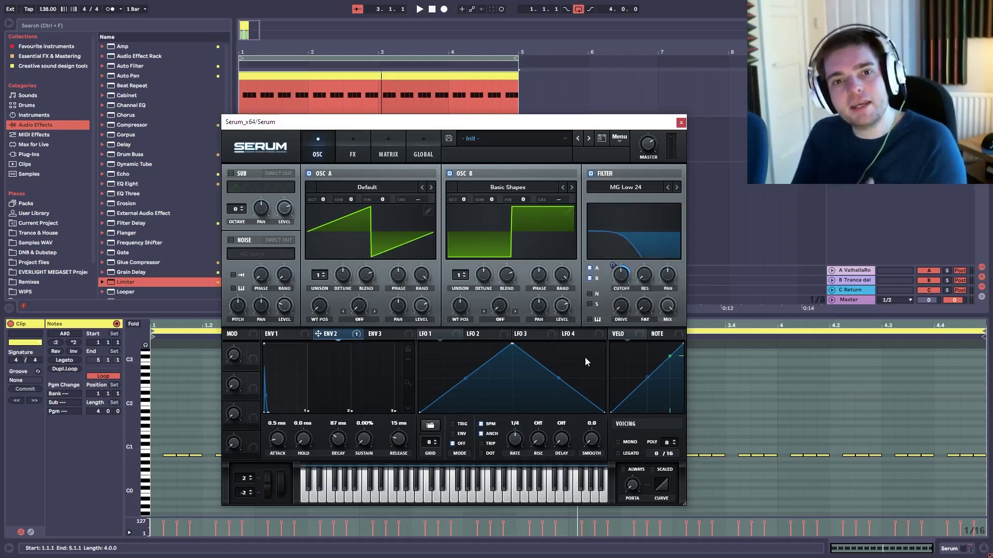
Play the bass with the kick and lower the Serum track's volume to -2.9 dB in the session mixer.
{"action": "key", "text": "space"}
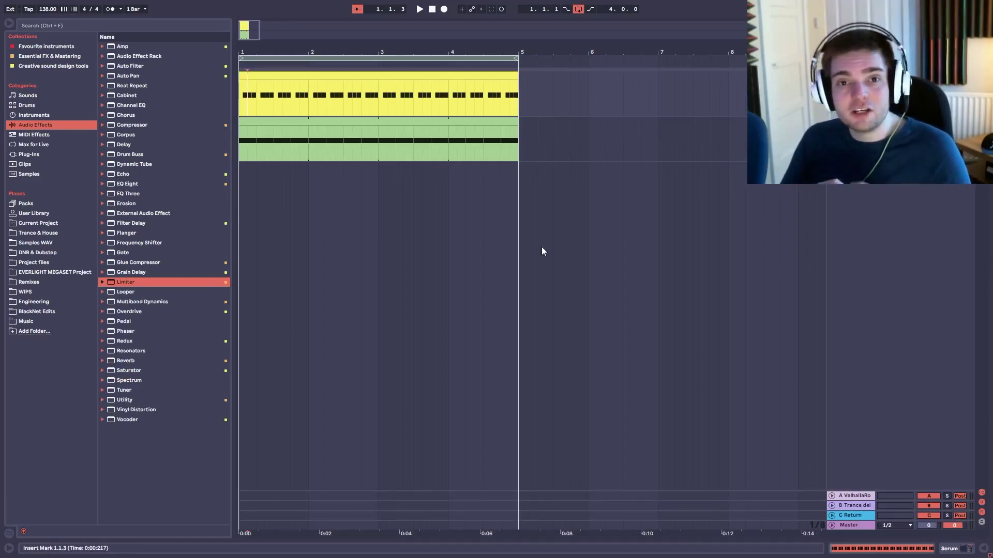
{"action": "key", "text": "space"}
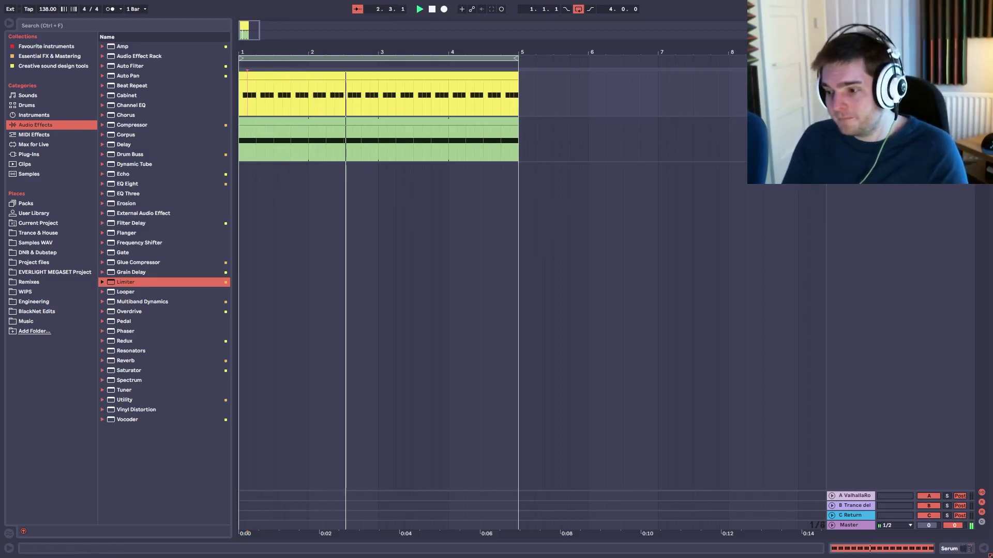
{"action": "key", "text": "Tab"}
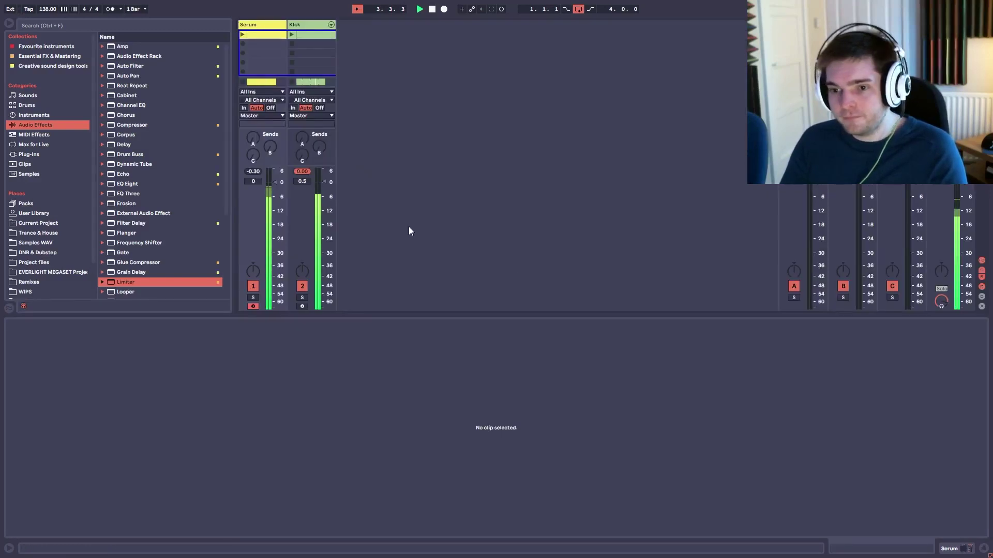
{"action": "left_click", "coordinate": [311, 23]}
{"action": "left_click_drag", "start_coordinate": [248, 182], "coordinate": [248, 188]}
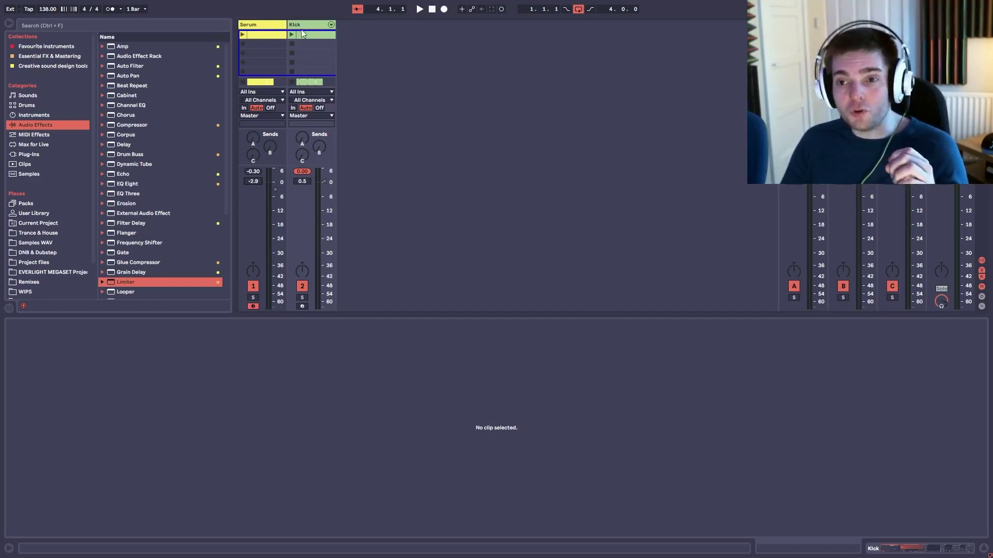
Add a Compressor after the Limiter on the Serum track.
{"action": "left_click", "coordinate": [250, 26]}
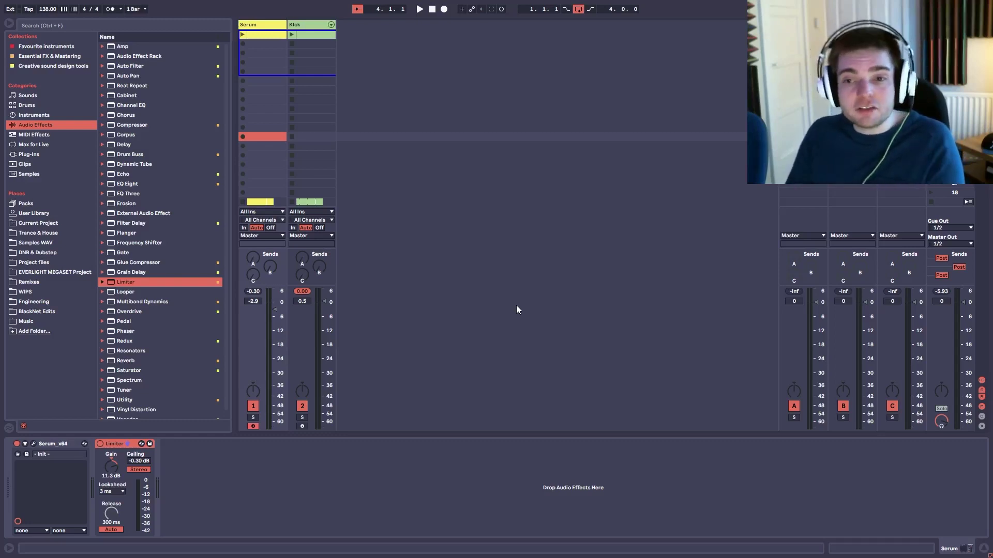
{"action": "left_click", "coordinate": [122, 126]}
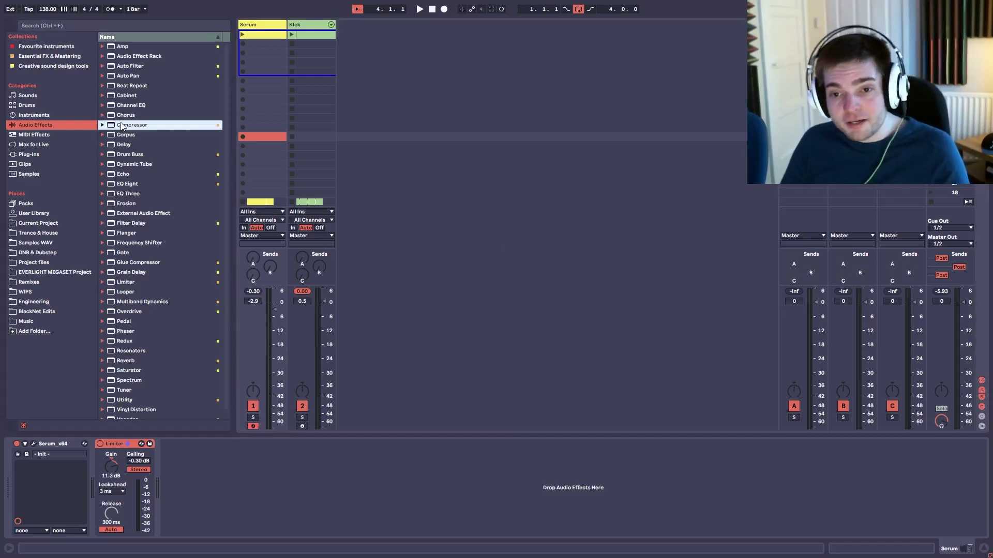
{"action": "left_click_drag", "start_coordinate": [122, 126], "coordinate": [200, 491]}
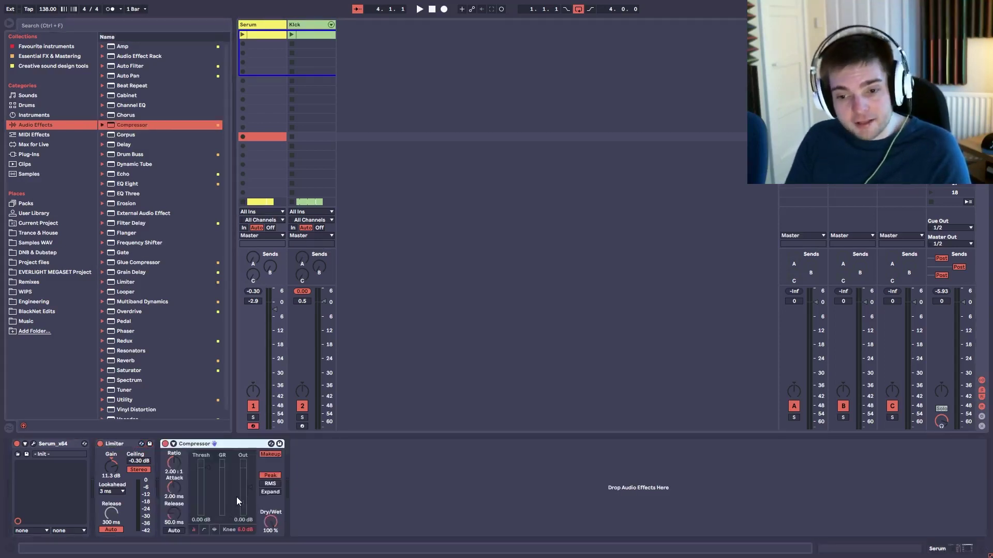
Enable the Compressor's sidechain and set its audio source to the Kick track.
{"action": "left_click", "coordinate": [174, 446]}
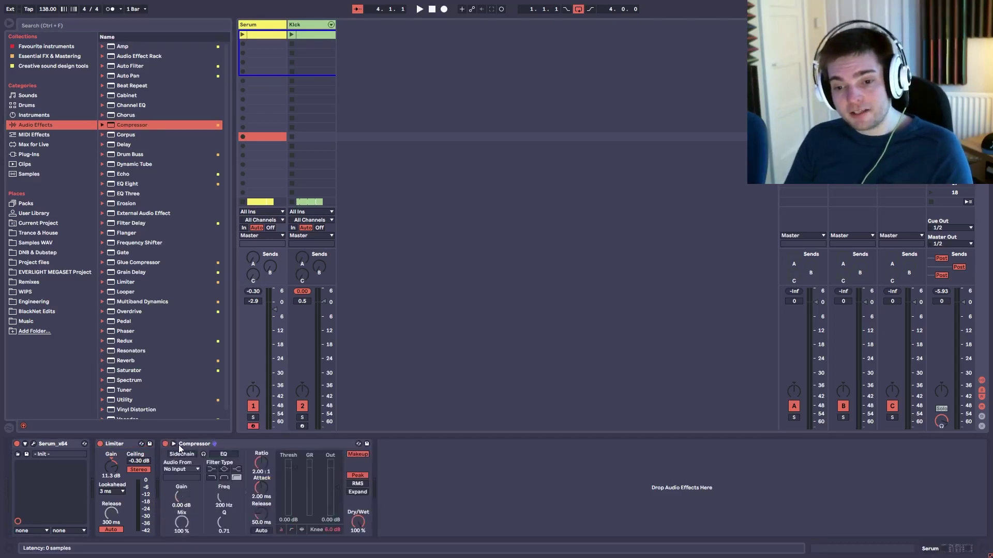
{"action": "left_click", "coordinate": [199, 445]}
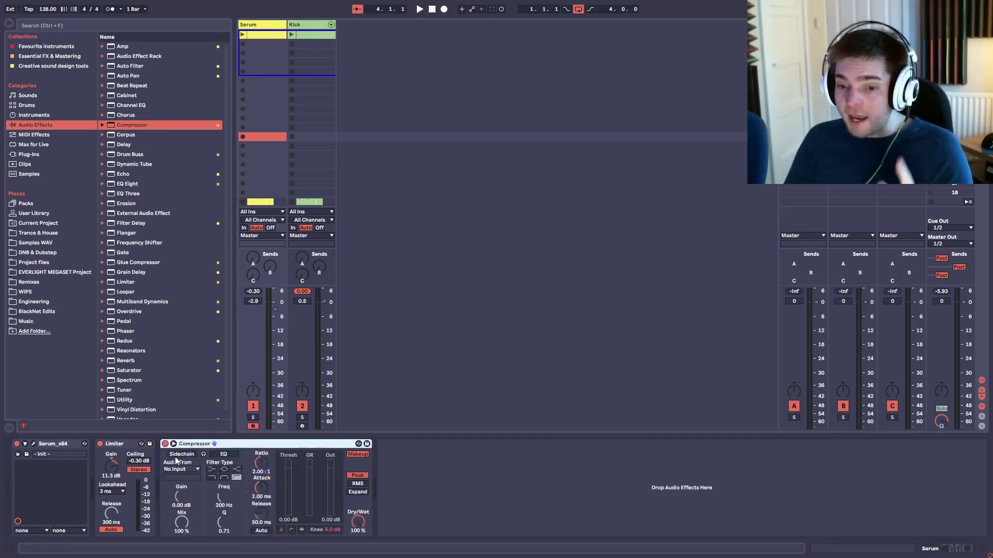
{"action": "left_click", "coordinate": [177, 456]}
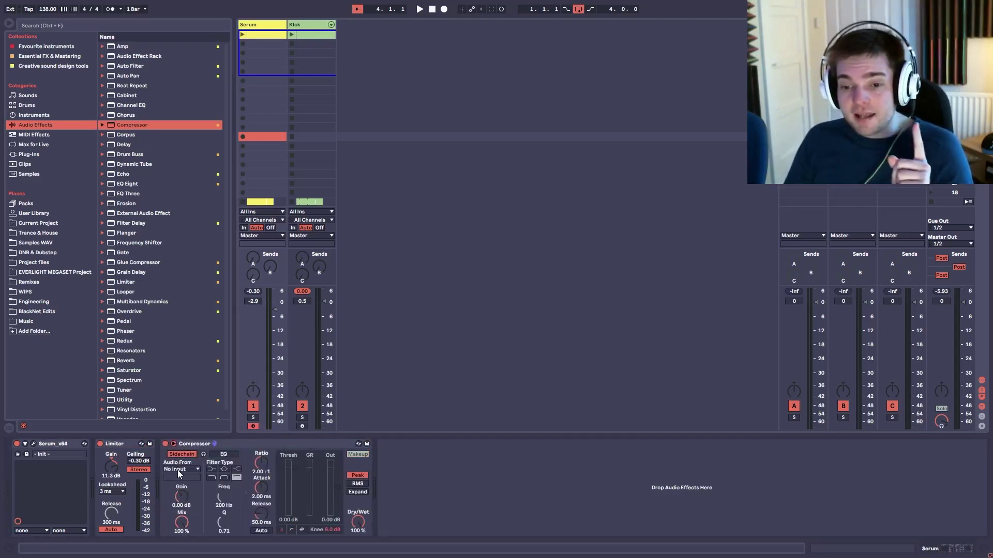
{"action": "left_click", "coordinate": [180, 470]}
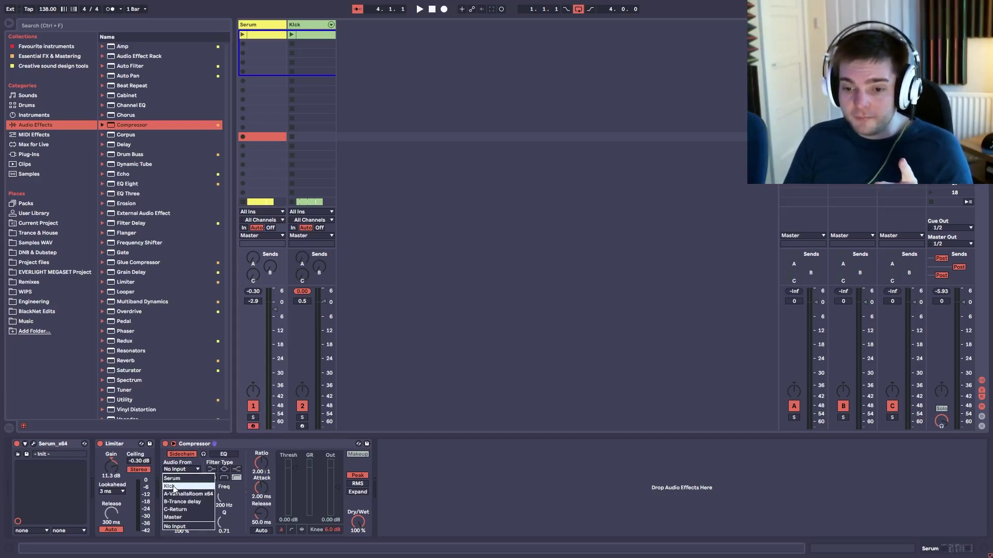
{"action": "left_click", "coordinate": [174, 486]}
Play the loop and lower the Compressor's threshold to -11.8 dB.
{"action": "key", "text": "space"}
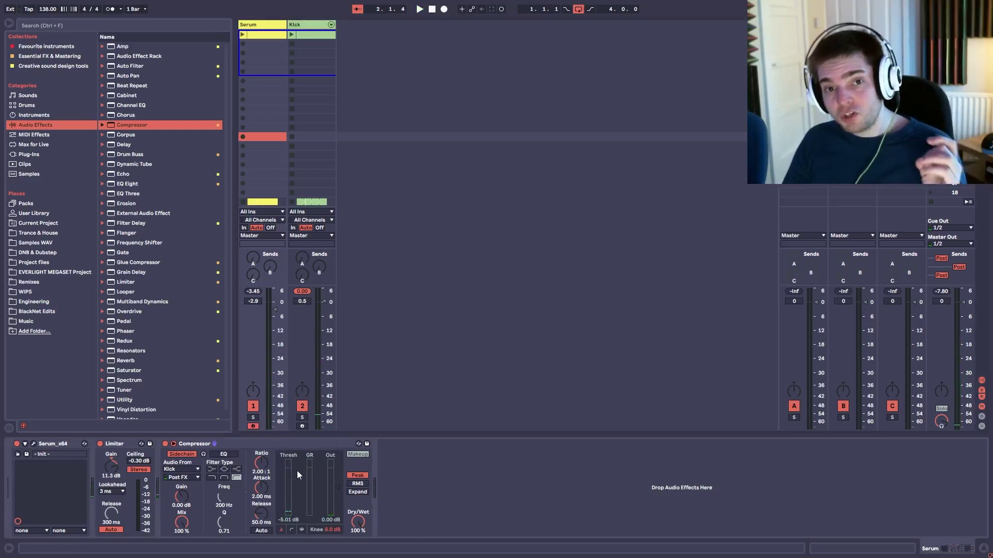
{"action": "left_click_drag", "start_coordinate": [296, 474], "coordinate": [296, 484]}
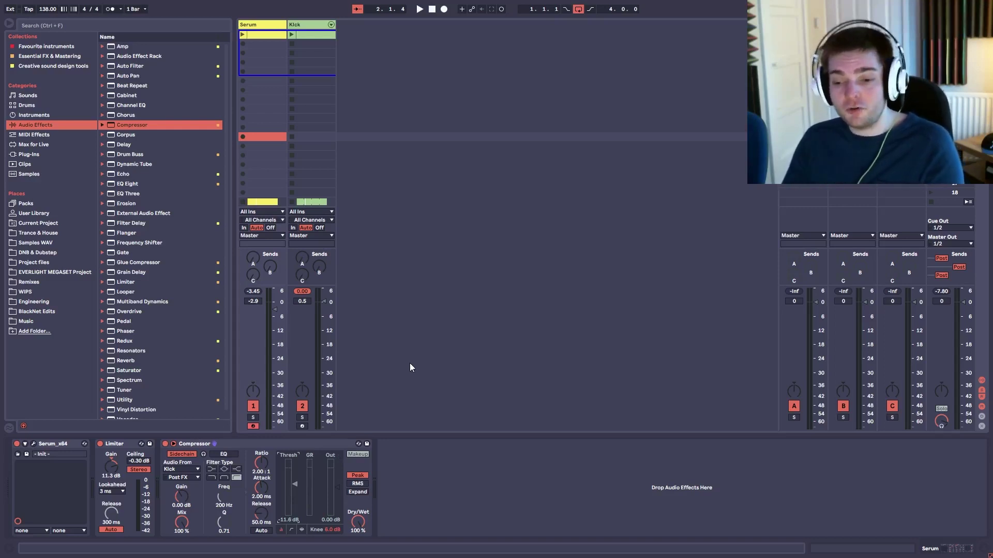
Raise the Serum track's volume to 0.3 dB and the Kick track's to 1.3 dB during playback.
{"action": "key", "text": "space"}
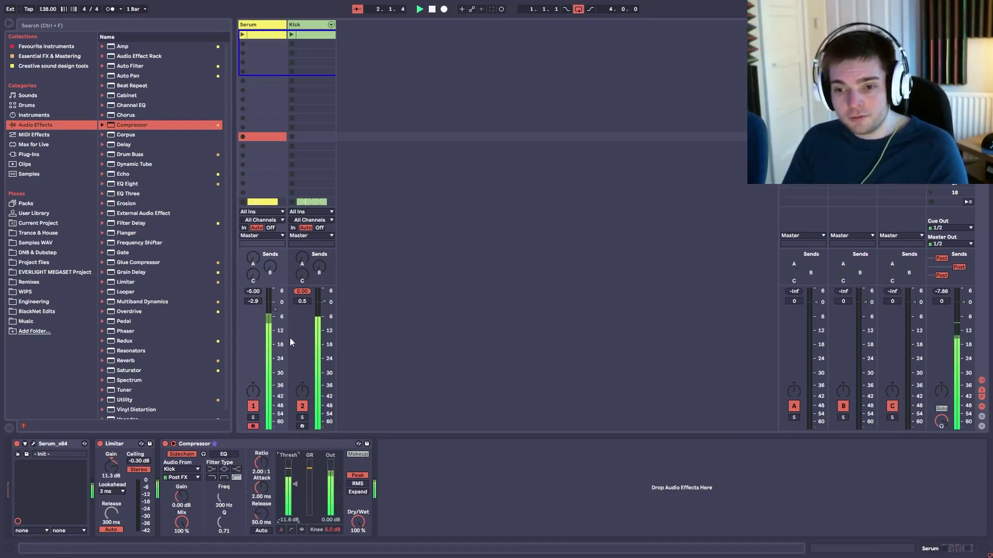
{"action": "left_click_drag", "start_coordinate": [272, 305], "coordinate": [324, 300]}
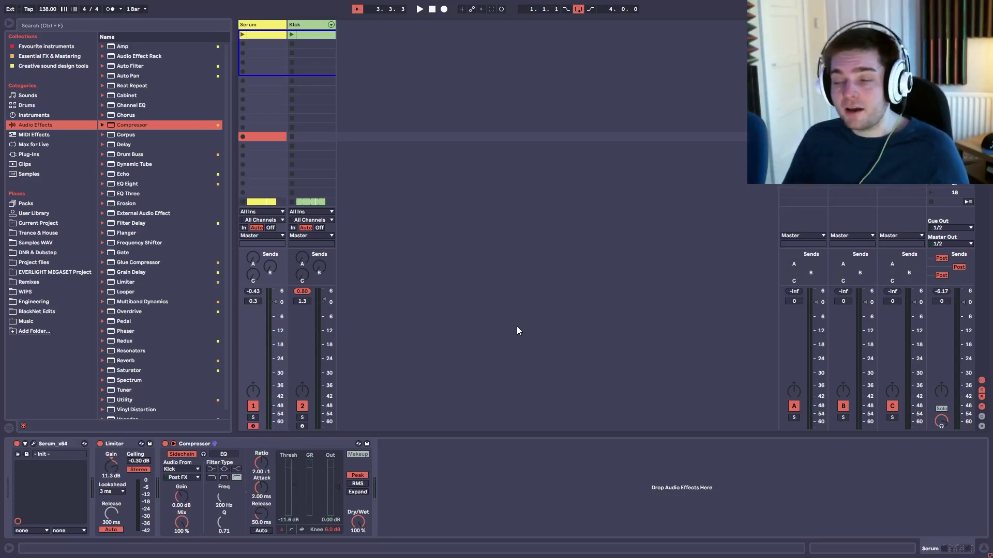
Open the Serum window and fine-tune oscillator B's output level while the loop plays.
{"action": "left_click", "coordinate": [34, 445]}
{"action": "left_click_drag", "start_coordinate": [558, 83], "coordinate": [538, 61]}
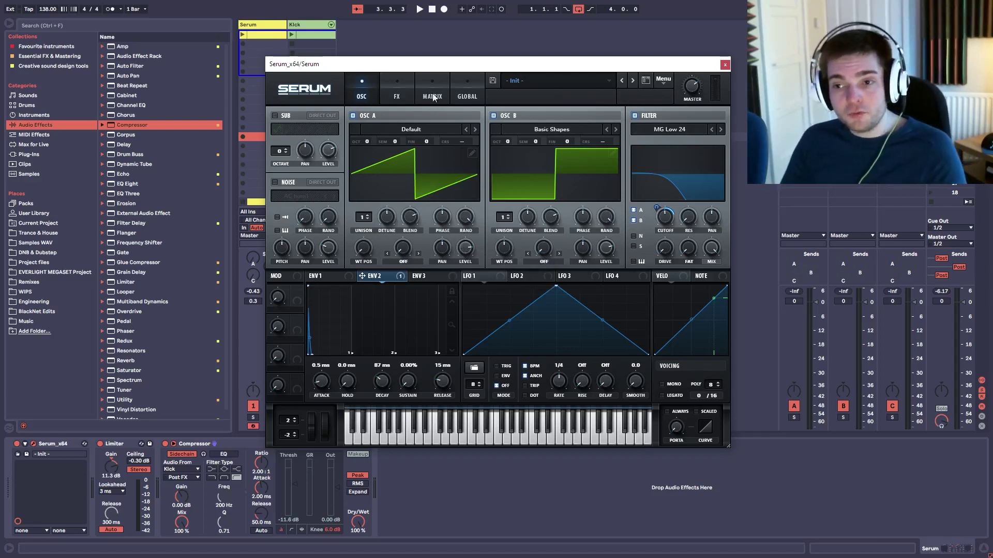
{"action": "left_click_drag", "start_coordinate": [418, 68], "coordinate": [465, 65]}
{"action": "key", "text": "space"}
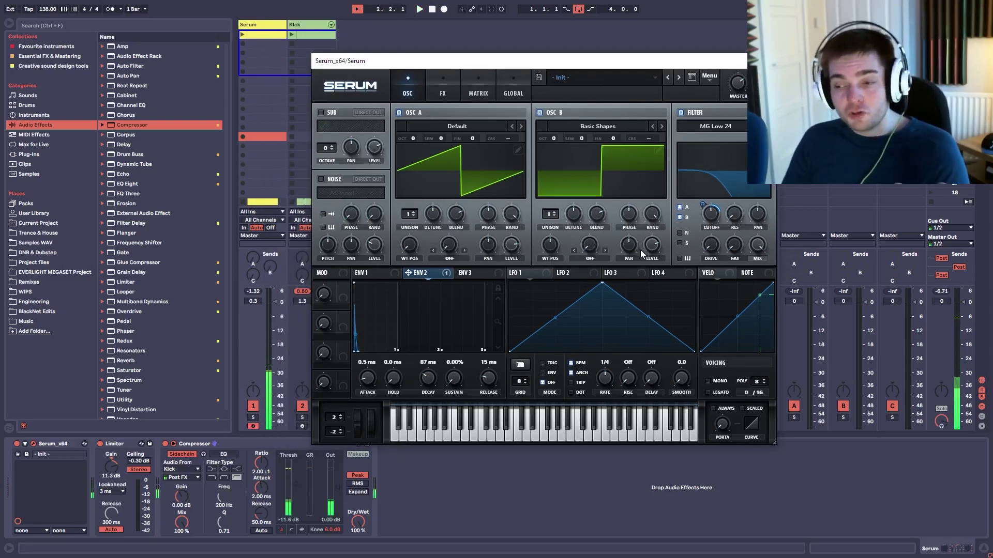
{"action": "mouse_move", "coordinate": [652, 251]}
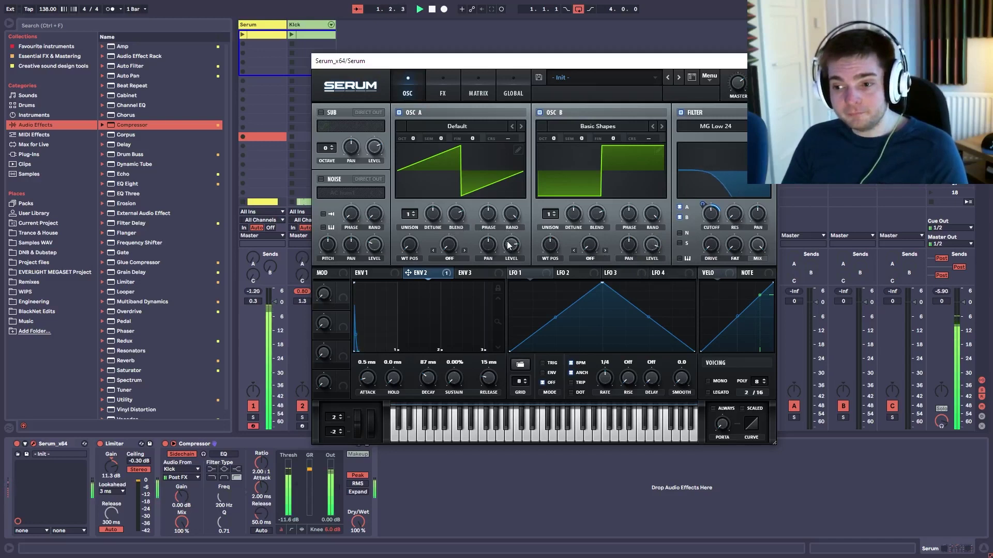
{"action": "mouse_move", "coordinate": [510, 250]}
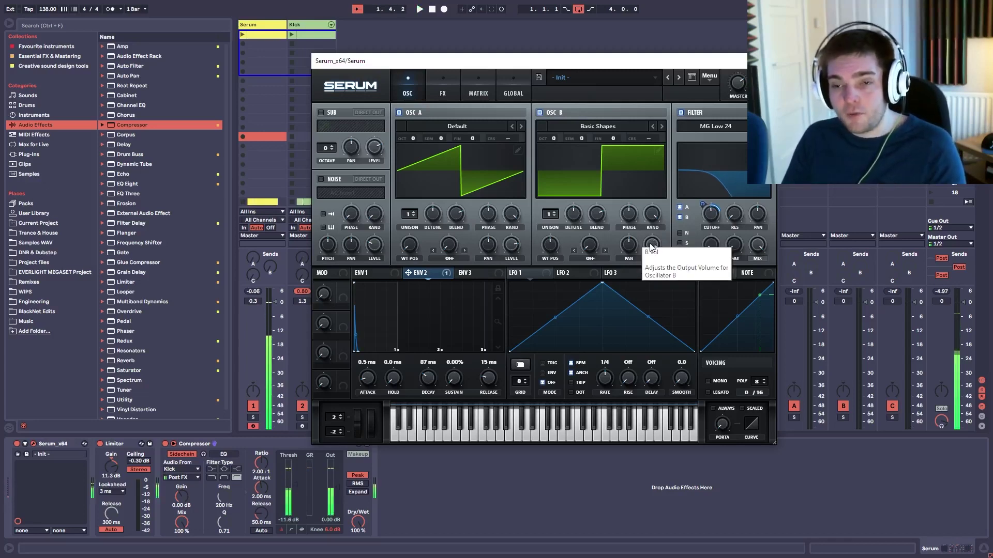
{"action": "mouse_move", "coordinate": [650, 247]}
{"action": "left_mouse_down"}
{"action": "mouse_move", "coordinate": [650, 287]}
{"action": "mouse_move", "coordinate": [650, 246]}
{"action": "left_mouse_up"}
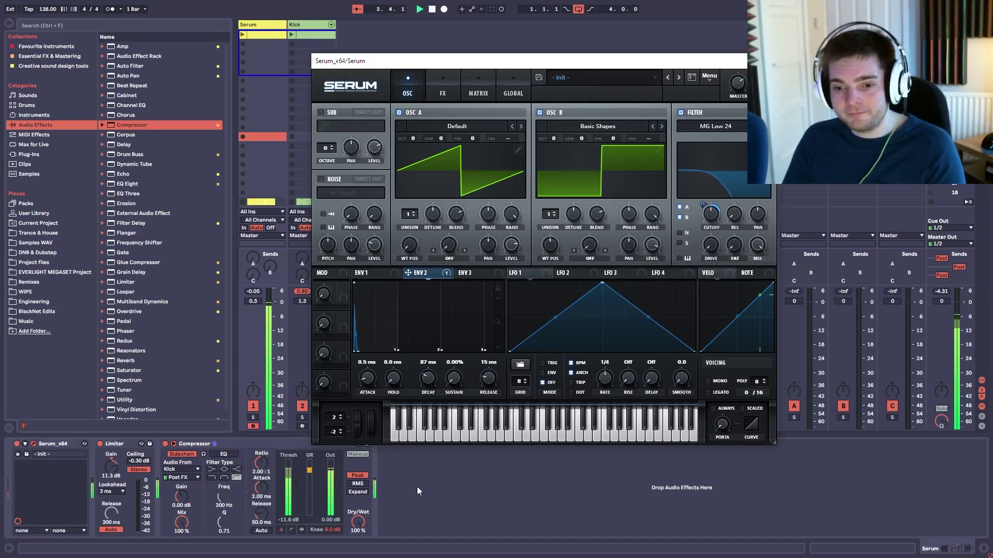
Reduce the Limiter's gain to 8.50 dB and the Serum track's volume to -2.0 dB.
{"action": "left_click_drag", "start_coordinate": [113, 470], "coordinate": [113, 479]}
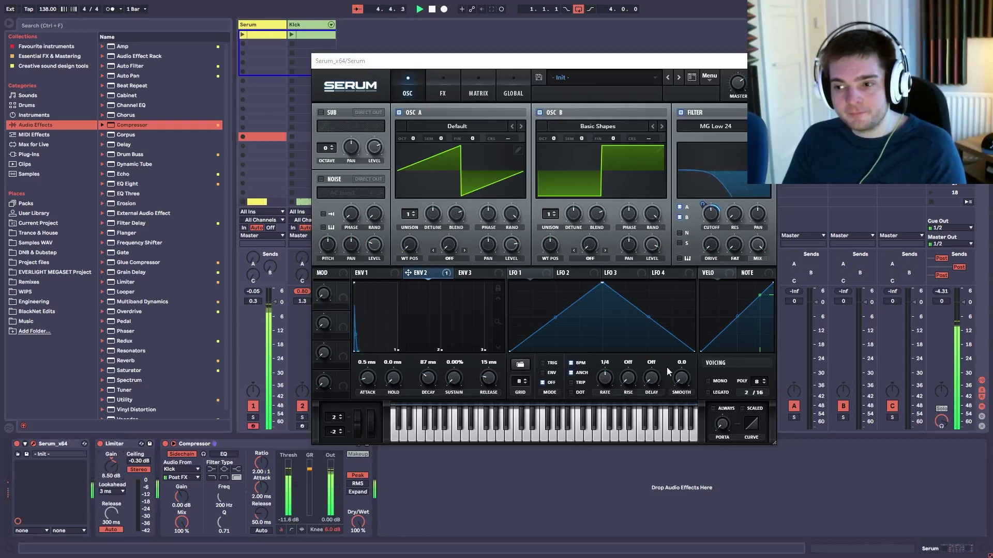
{"action": "left_click_drag", "start_coordinate": [362, 61], "coordinate": [535, 34]}
{"action": "left_click_drag", "start_coordinate": [253, 300], "coordinate": [253, 317]}
{"action": "left_click_drag", "start_coordinate": [606, 34], "coordinate": [455, 57]}
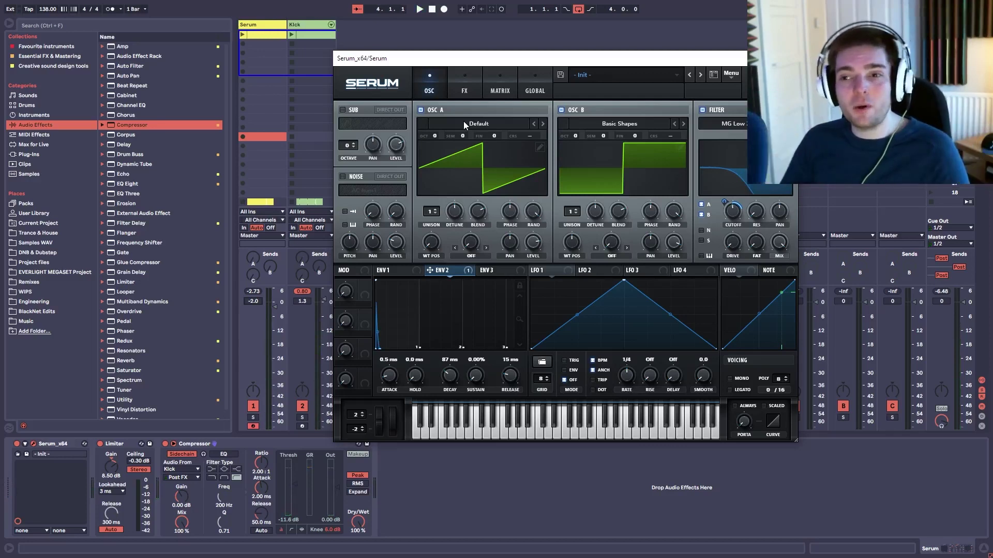